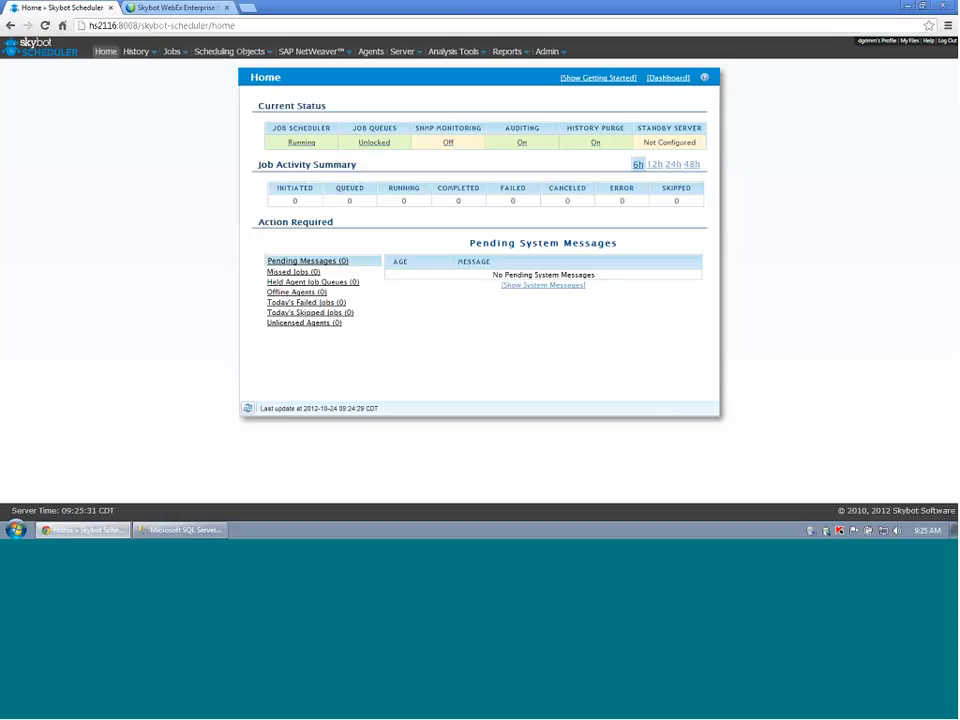
# Review the Agents list, select the TESTSQL agent, then show the SQL Server Definitions page.
pyautogui.click(370, 52)
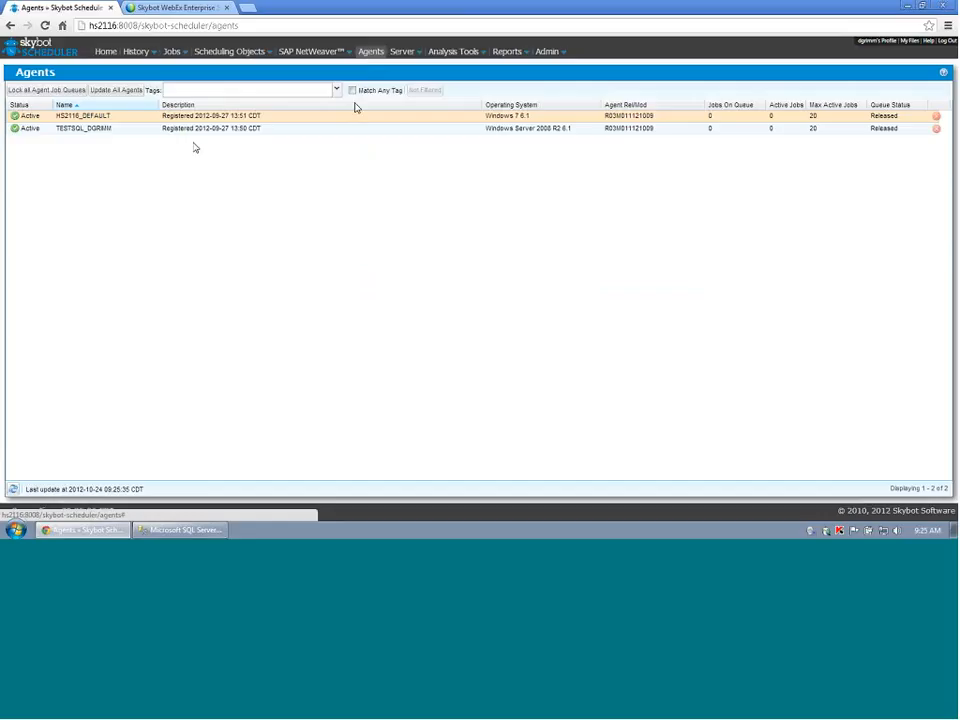
pyautogui.click(76, 130)
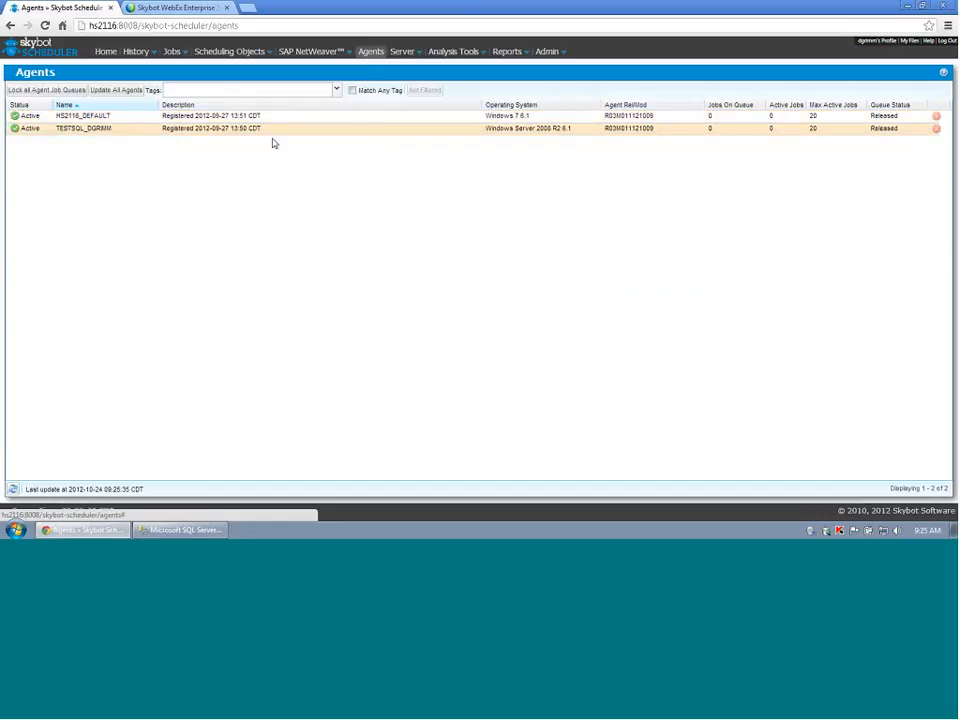
pyautogui.click(222, 51)
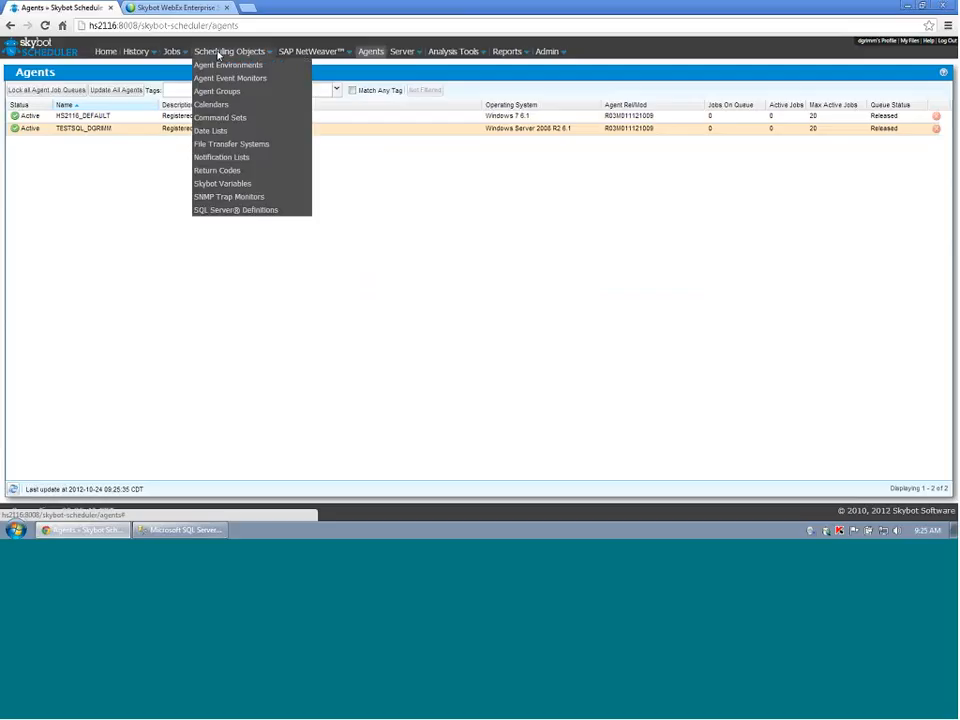
pyautogui.click(214, 210)
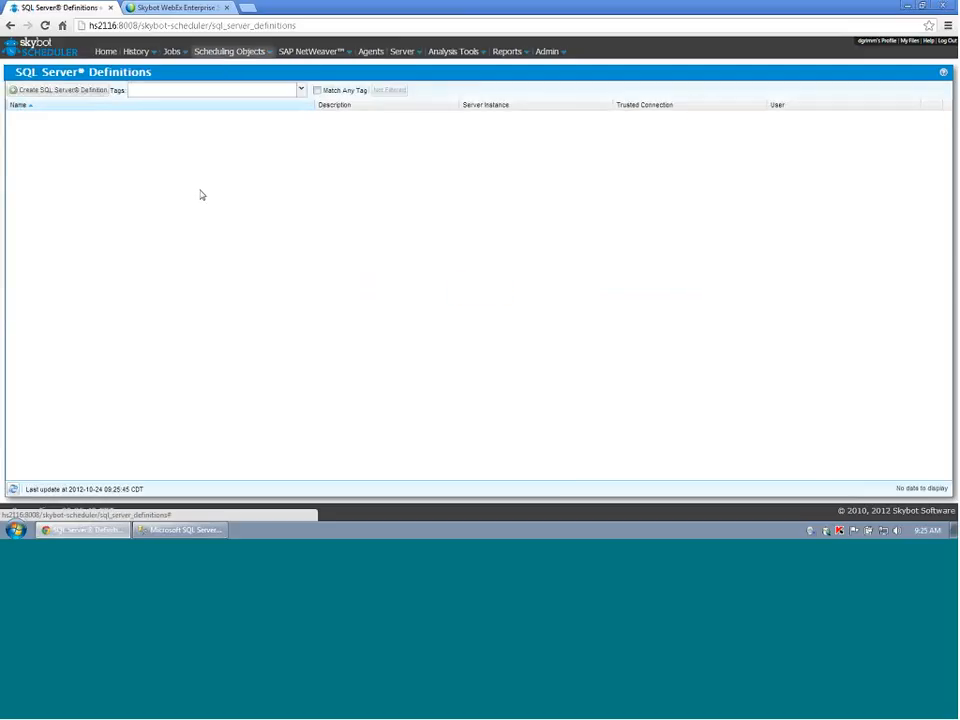
# Start a new SQL Server definition named Testsql with description demo and tags sql and demo.
pyautogui.click(50, 90)
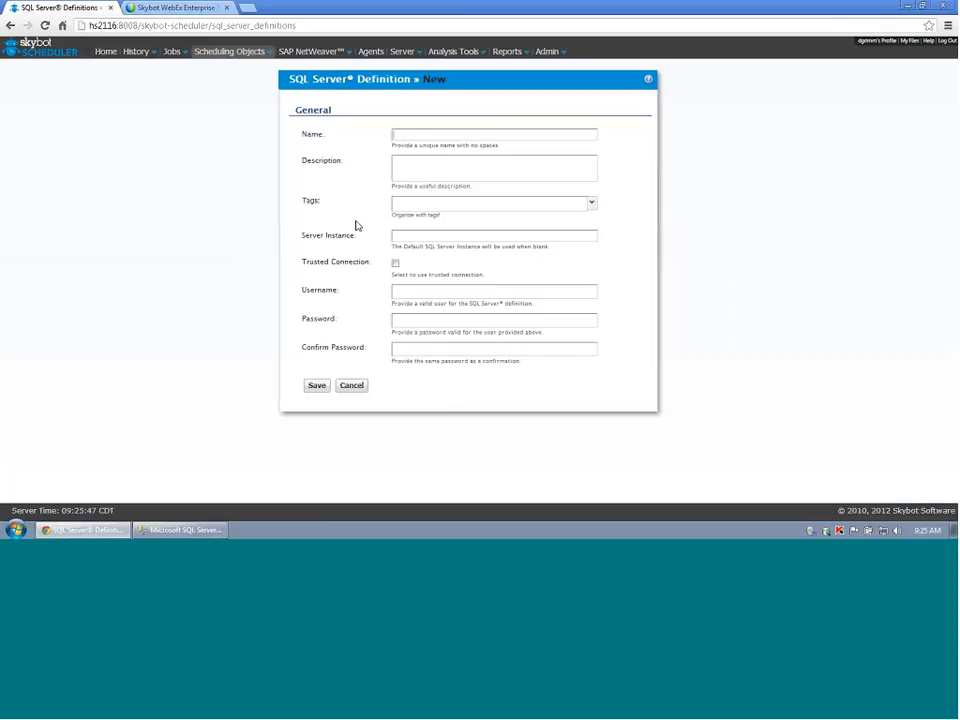
pyautogui.write('Testsql')
pyautogui.press('Tab')
pyautogui.write('demo')
pyautogui.click(482, 204)
pyautogui.write('sql')
pyautogui.press('Return')
pyautogui.write('de')
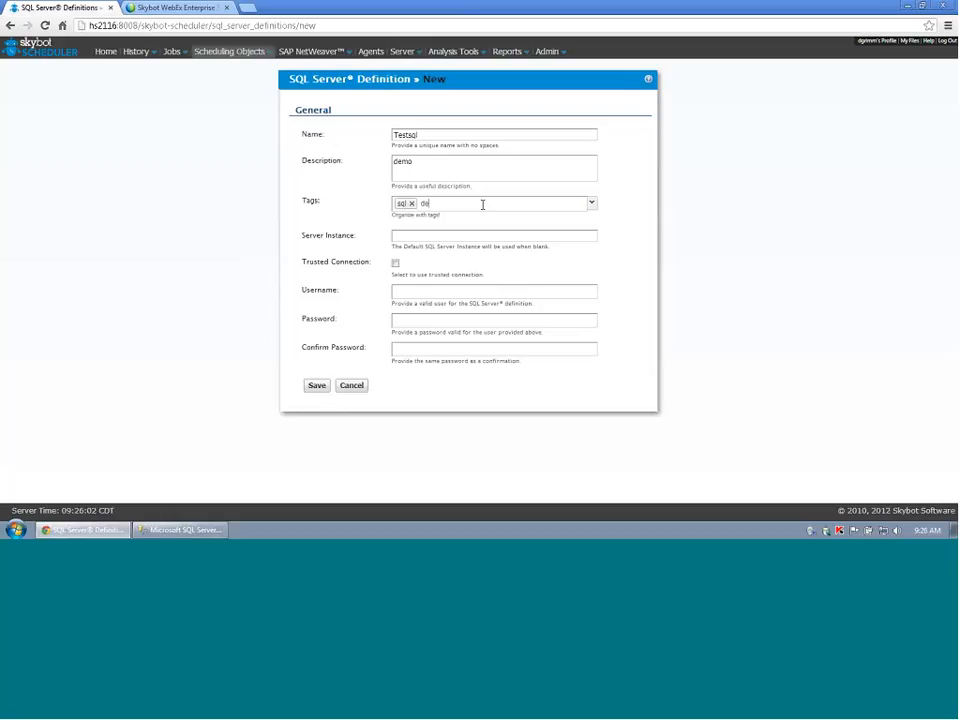
pyautogui.write('mo ×')
pyautogui.press('Return')
# Use a trusted connection instead of credentials and save the Testsql definition.
pyautogui.click(441, 234)
pyautogui.click(416, 290)
pyautogui.click(395, 264)
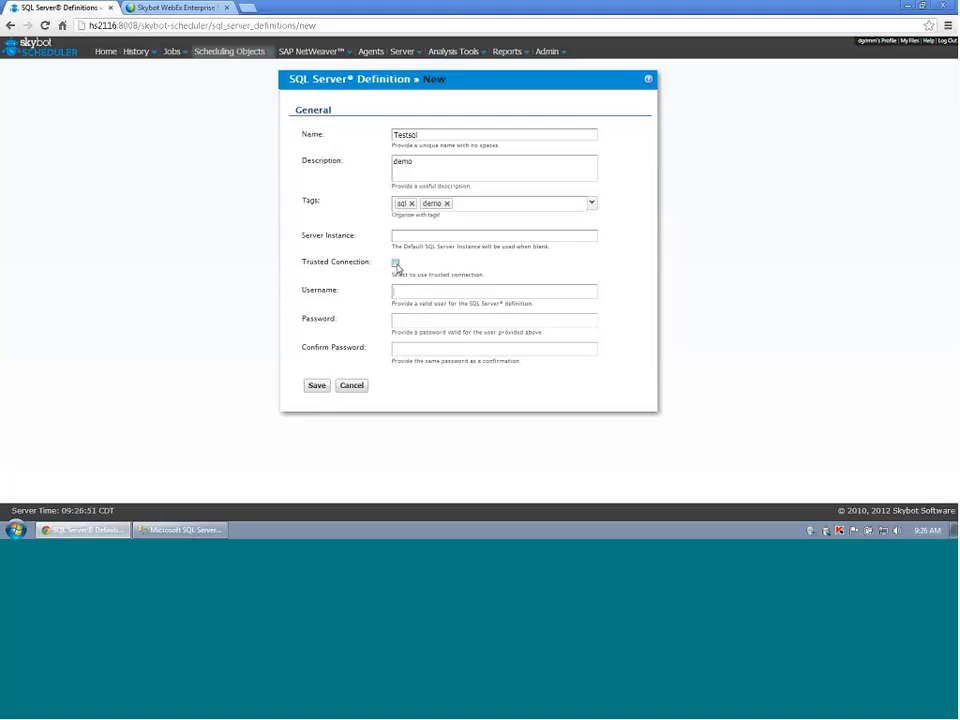
pyautogui.click(316, 386)
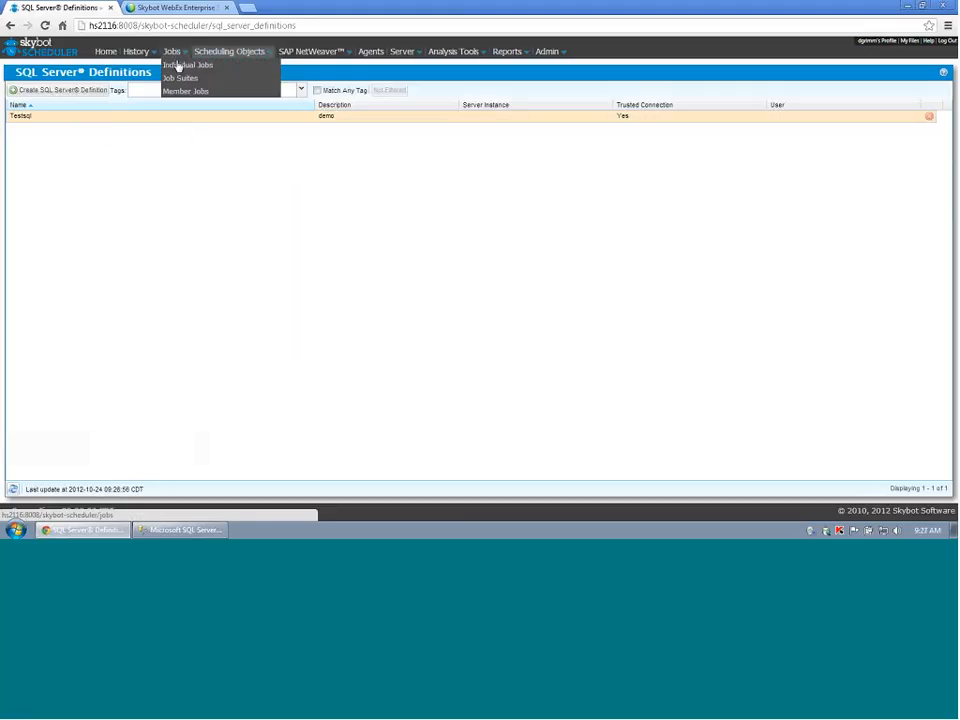
# Create a new individual job named testsql with description demo.
pyautogui.click(177, 66)
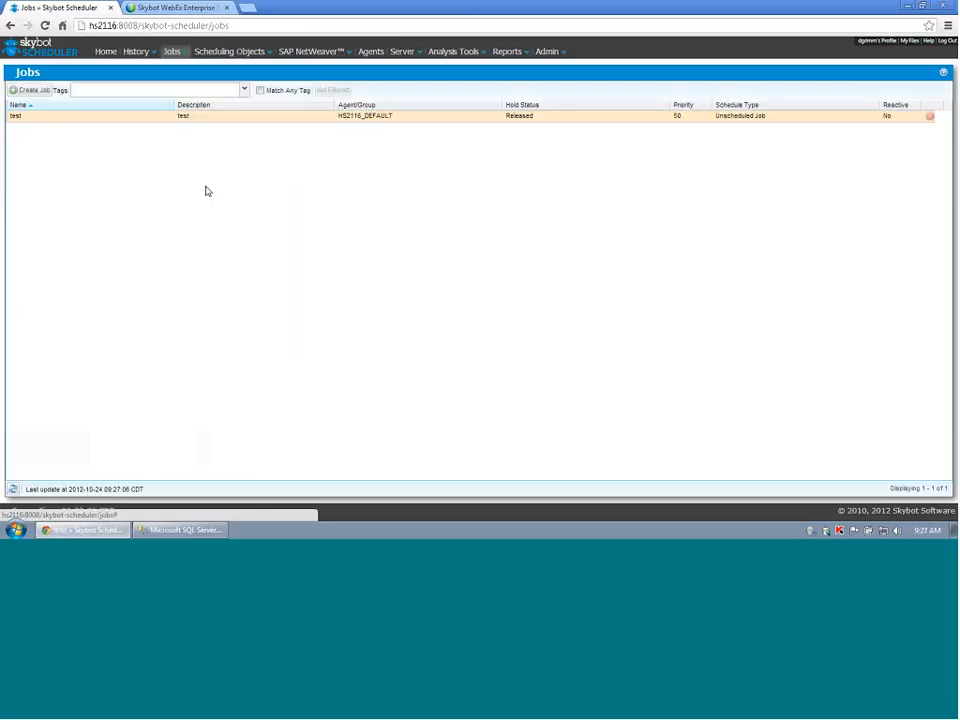
pyautogui.click(28, 91)
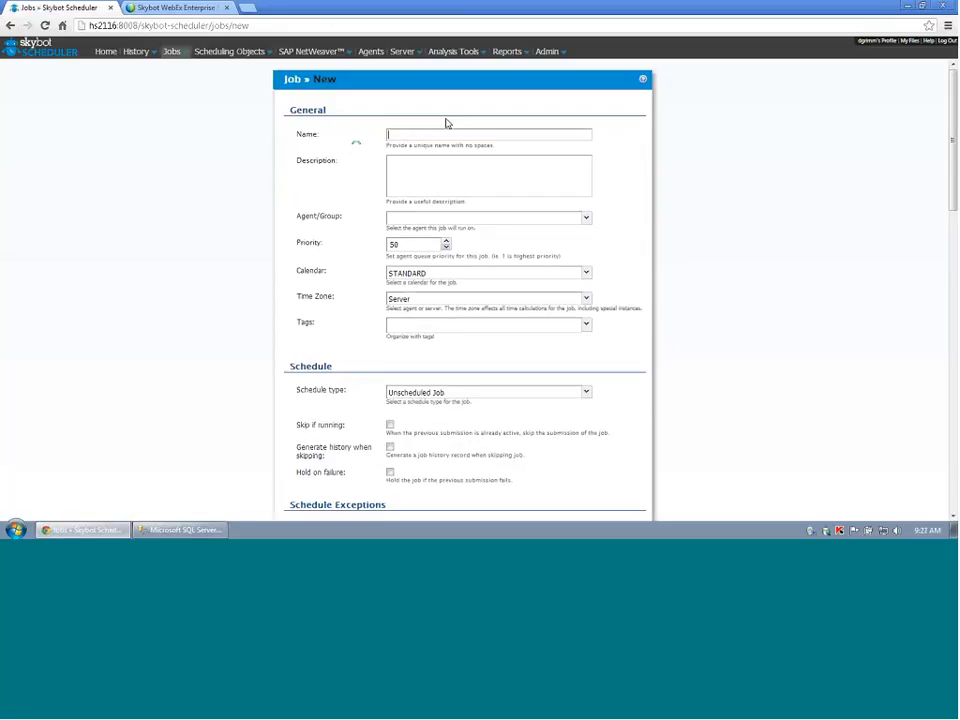
pyautogui.write('testsql')
pyautogui.press('Tab')
pyautogui.write('demo')
# Run the job on the TESTSQL agent and tag it demo and sql.
pyautogui.click(586, 219)
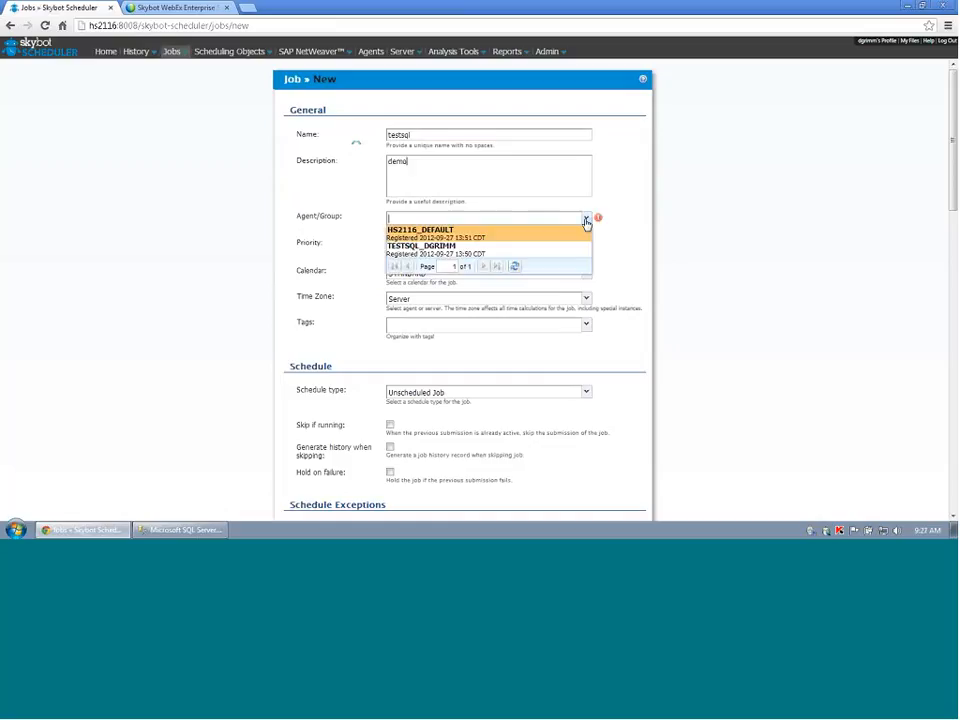
pyautogui.click(507, 253)
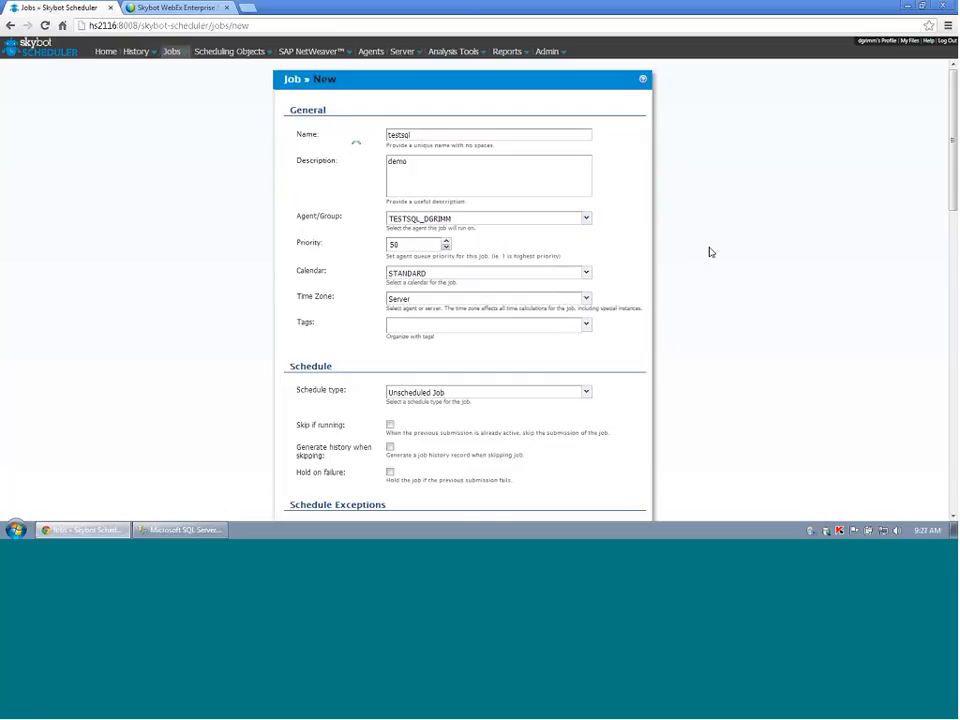
pyautogui.click(532, 324)
pyautogui.write('demo')
pyautogui.press('Return')
pyautogui.write('sql')
pyautogui.press('Return')
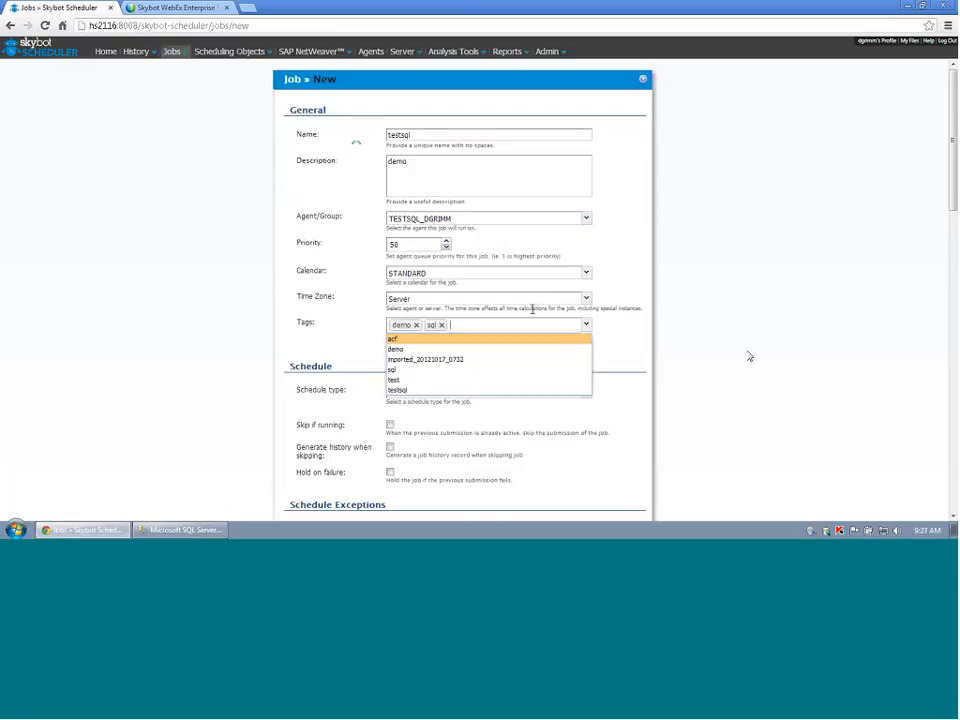
pyautogui.click(769, 356)
pyautogui.scroll(-1, 769, 355)
# Keep the job's schedule type as Unscheduled Job.
pyautogui.scroll(-2, 769, 355)
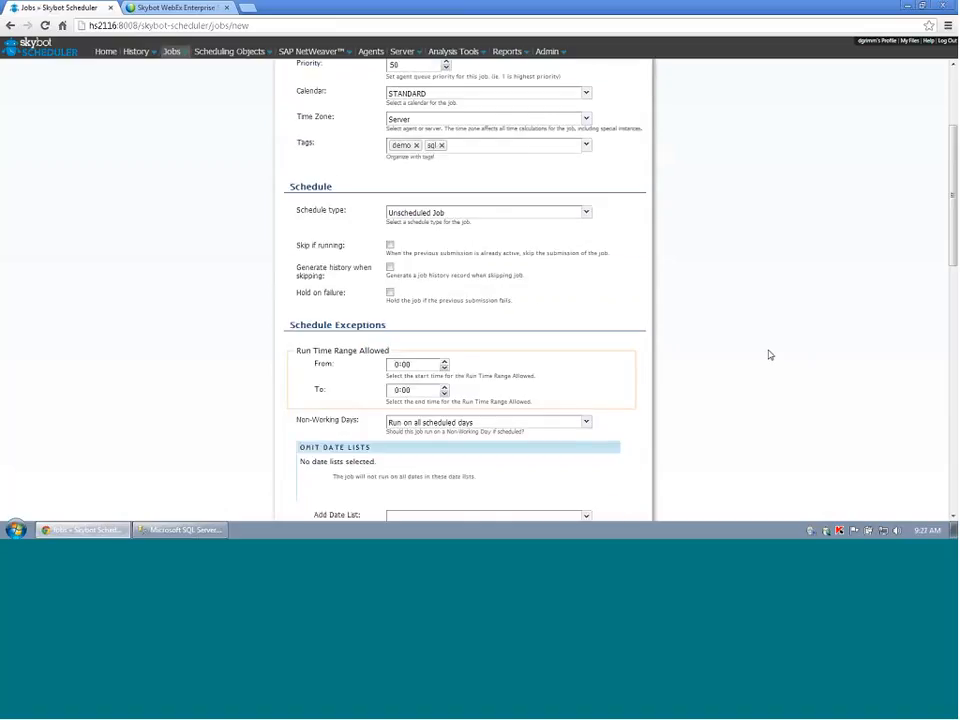
pyautogui.click(587, 215)
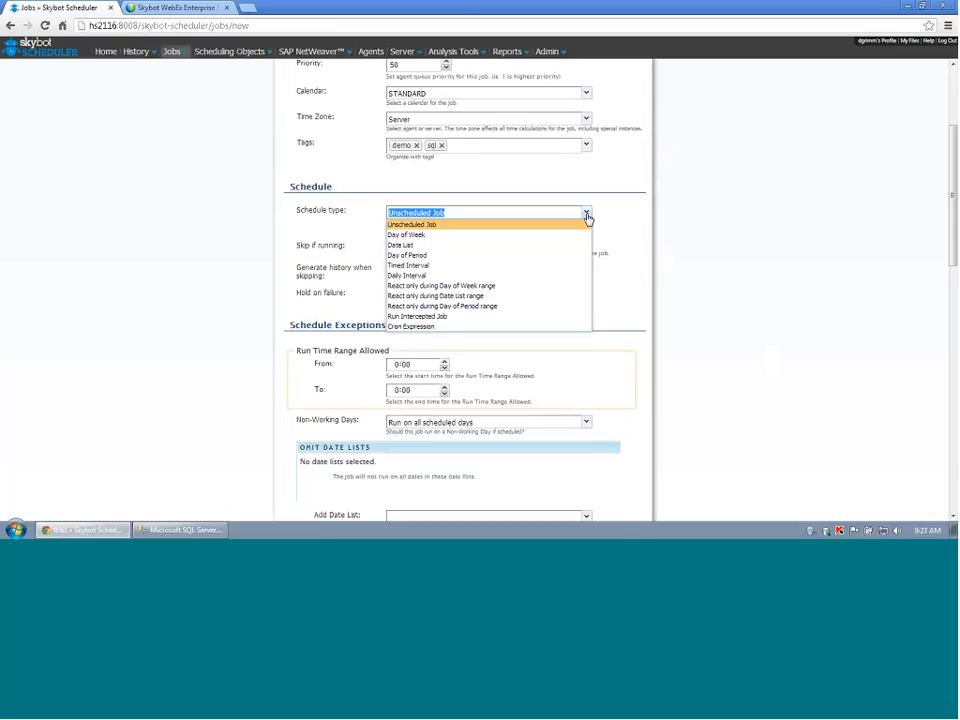
pyautogui.click(587, 215)
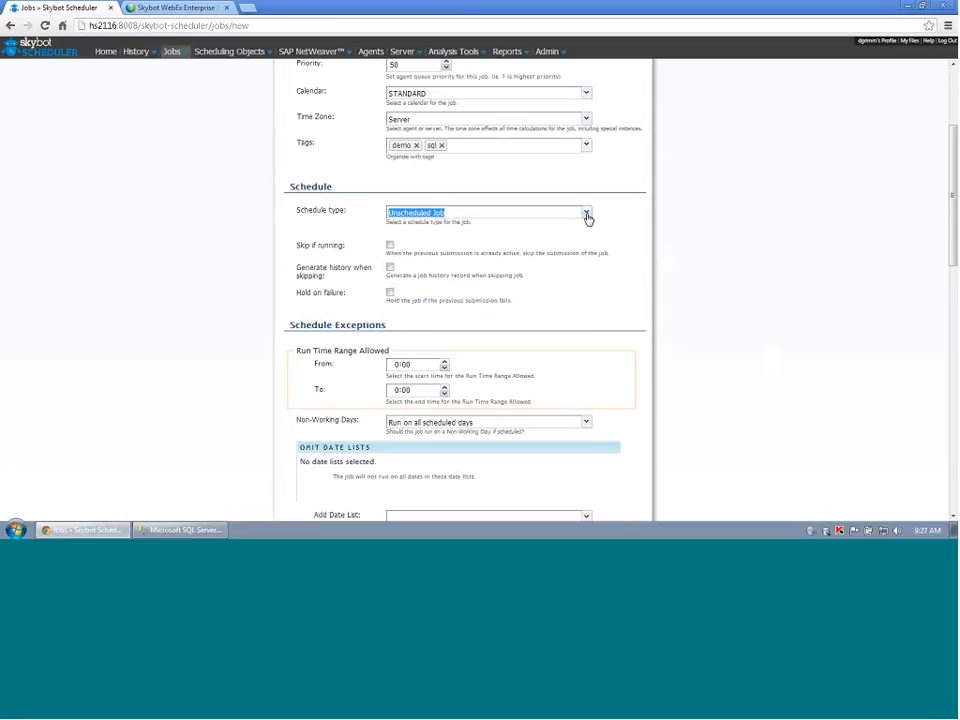
pyautogui.click(668, 292)
pyautogui.scroll(-1, 671, 291)
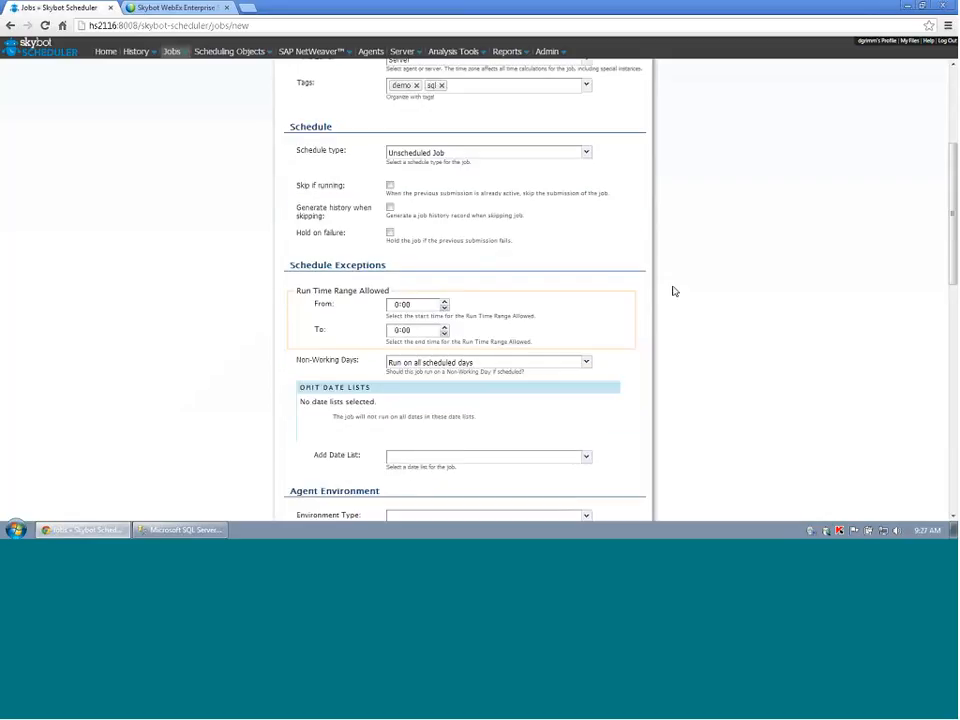
pyautogui.scroll(-5, 673, 291)
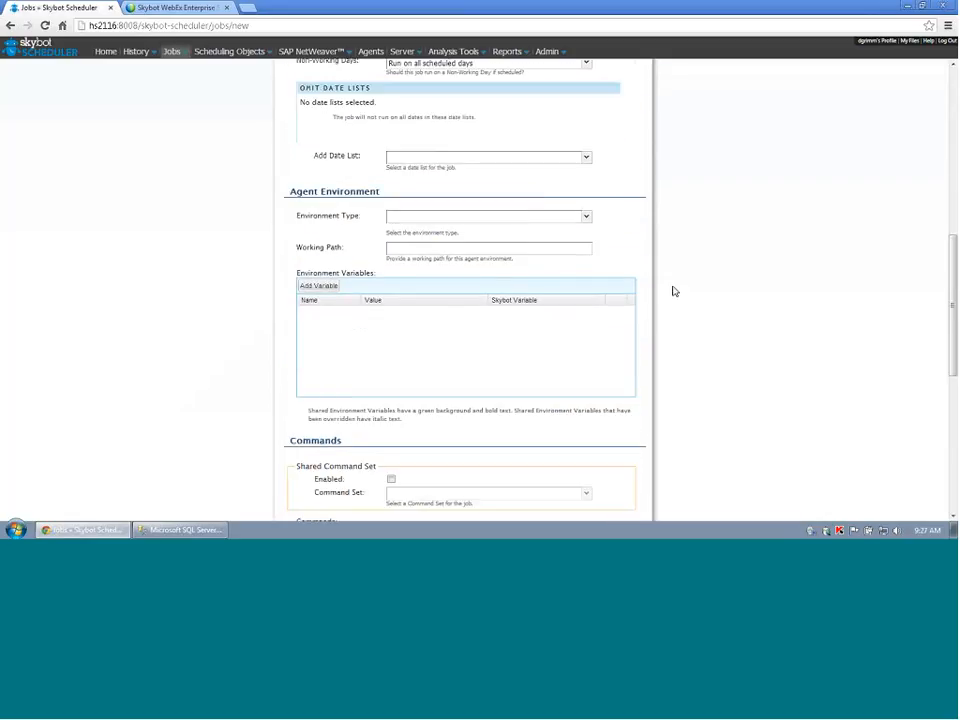
# Set a Username and Password environment with the account's username, confirmed password, and working path c:\.
pyautogui.click(586, 218)
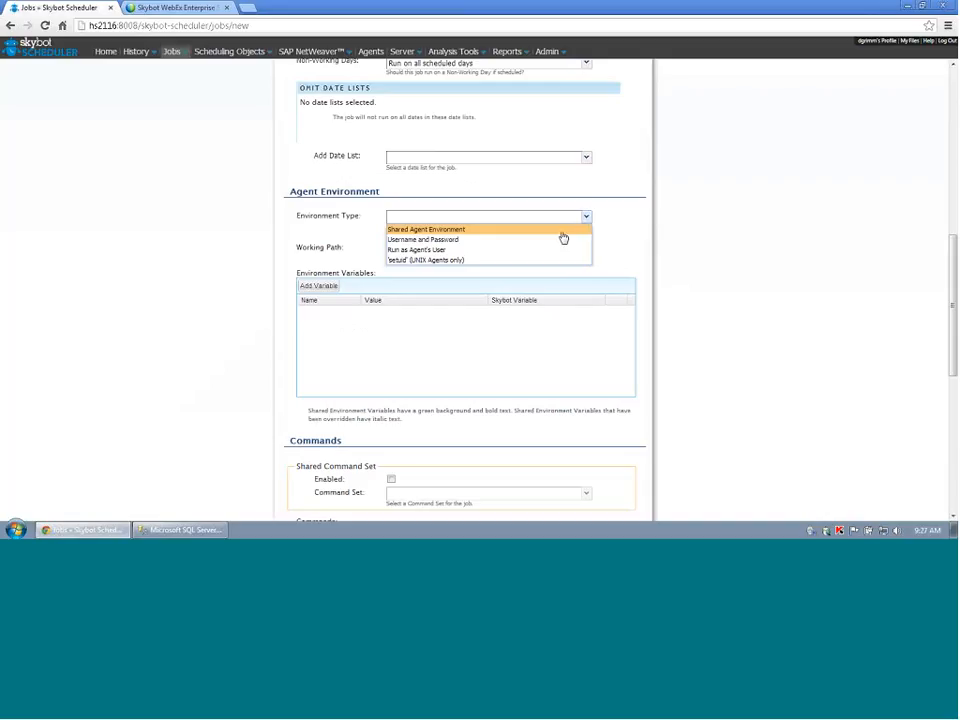
pyautogui.click(556, 240)
pyautogui.click(422, 248)
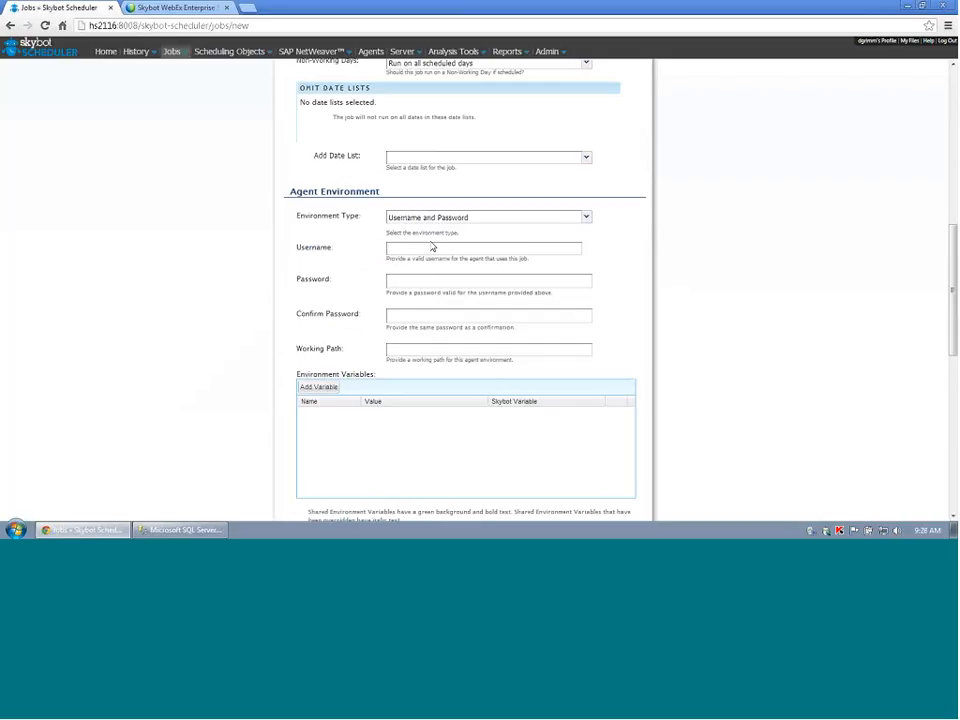
pyautogui.press('Tab')
pyautogui.write('••••••••••')
pyautogui.write('•••••••••••')
pyautogui.press('Tab')
pyautogui.write('c:\\')
pyautogui.scroll(-3, 790, 360)
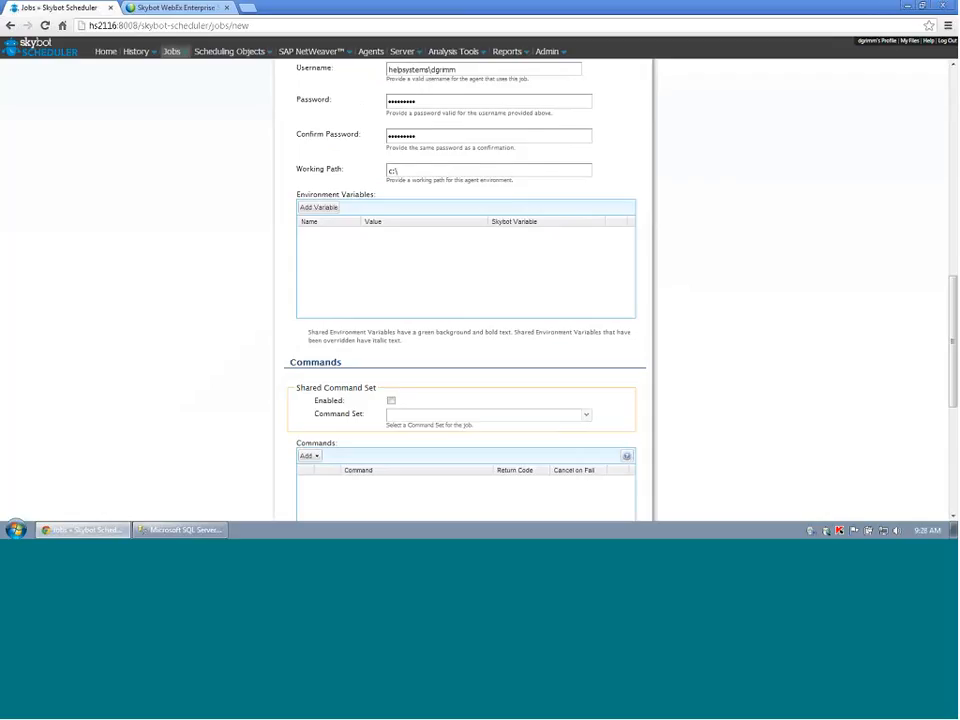
pyautogui.scroll(-1, 686, 270)
pyautogui.scroll(-3, 686, 270)
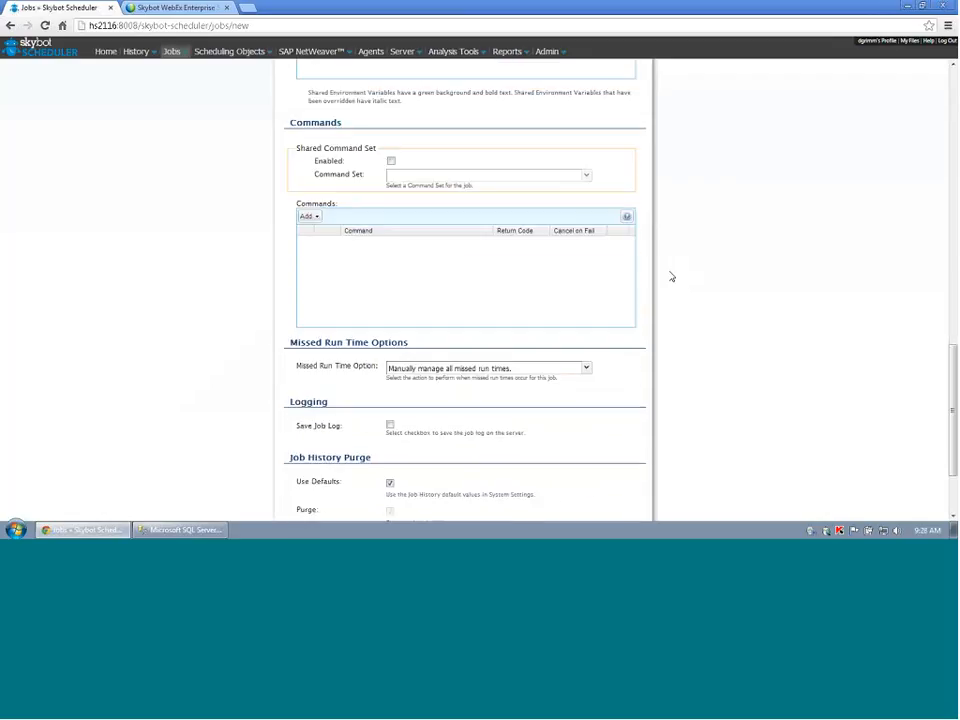
# Add a SQL Server Job command that uses the Testsql definition.
pyautogui.click(317, 219)
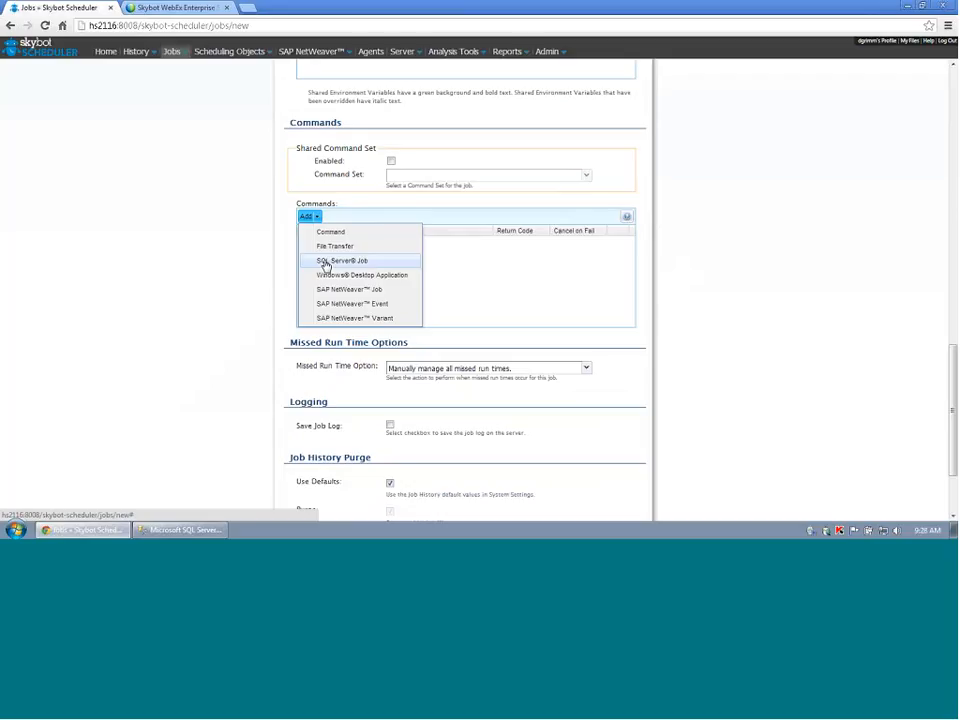
pyautogui.click(325, 262)
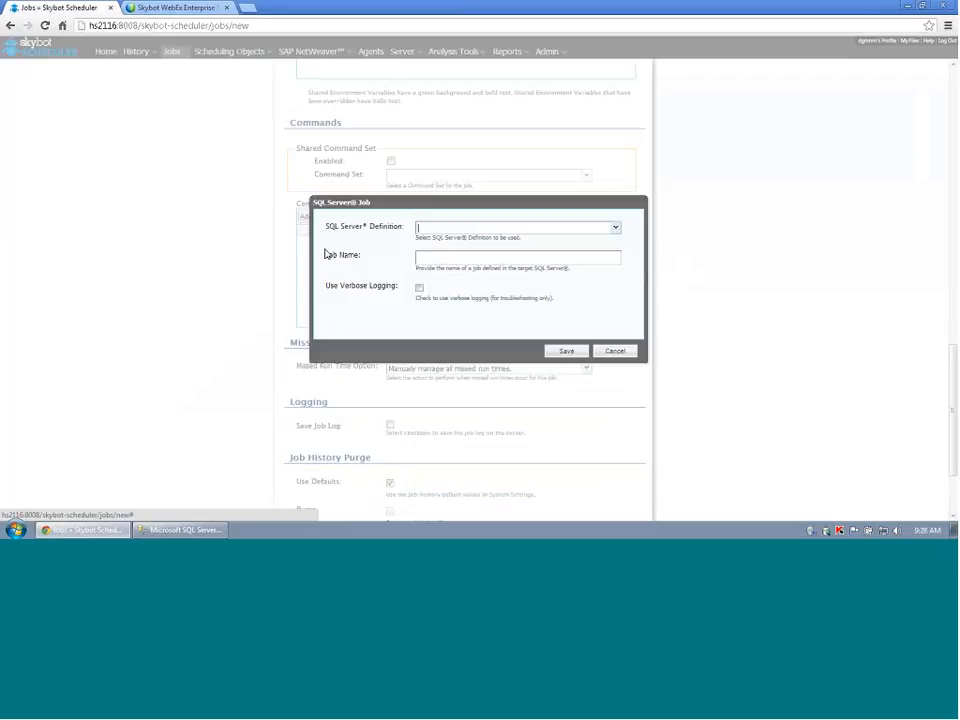
pyautogui.click(614, 228)
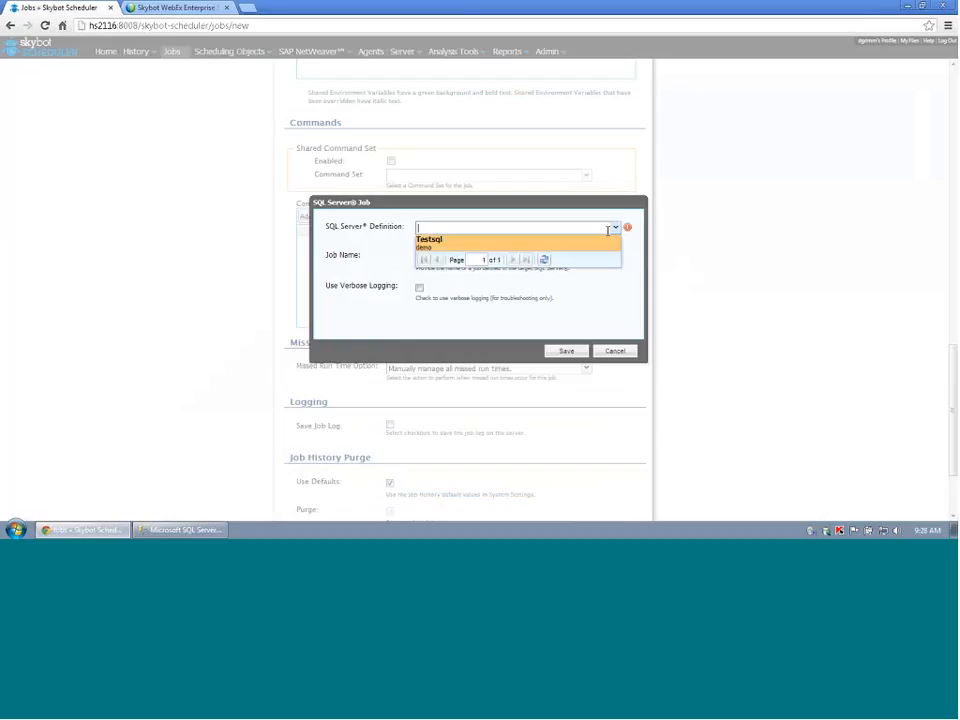
pyautogui.click(506, 243)
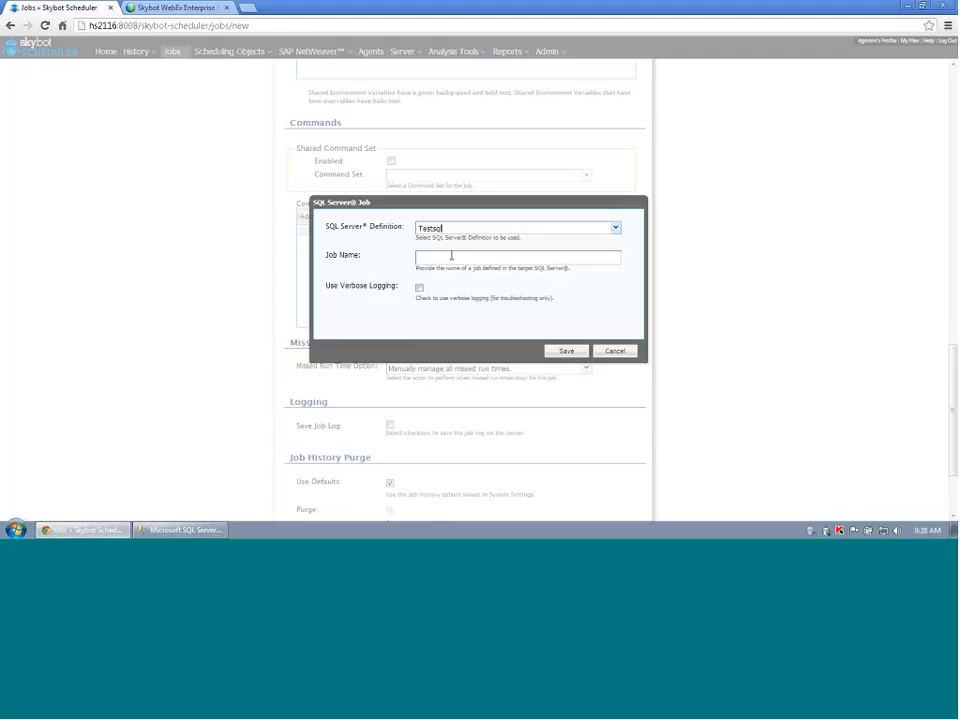
# Look up the SQL Agent job name in SSMS and enter it as the command's Job Name.
pyautogui.click(174, 533)
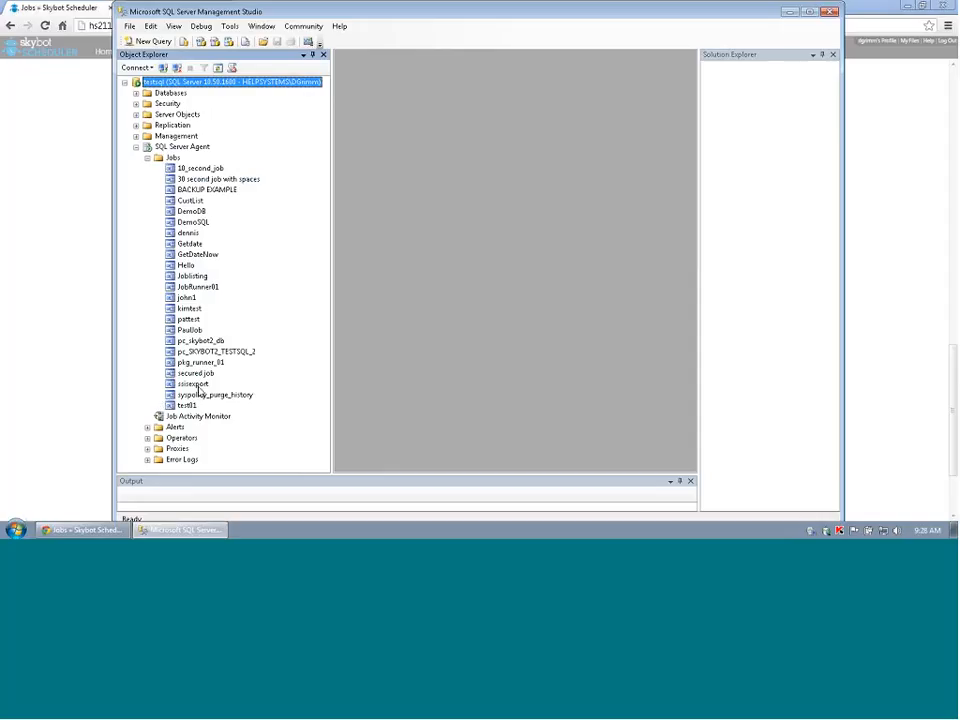
pyautogui.click(790, 14)
pyautogui.click(508, 256)
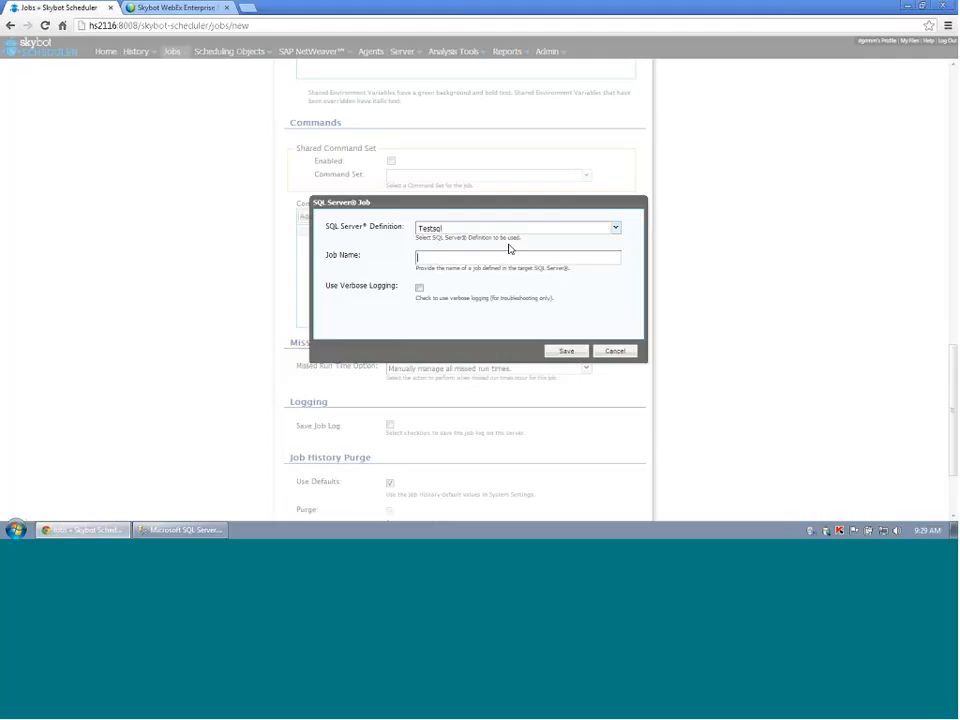
pyautogui.write('dennis')
# Save the command with verbose logging, enable Save Job Log, and save the testsql job.
pyautogui.click(419, 289)
pyautogui.click(566, 351)
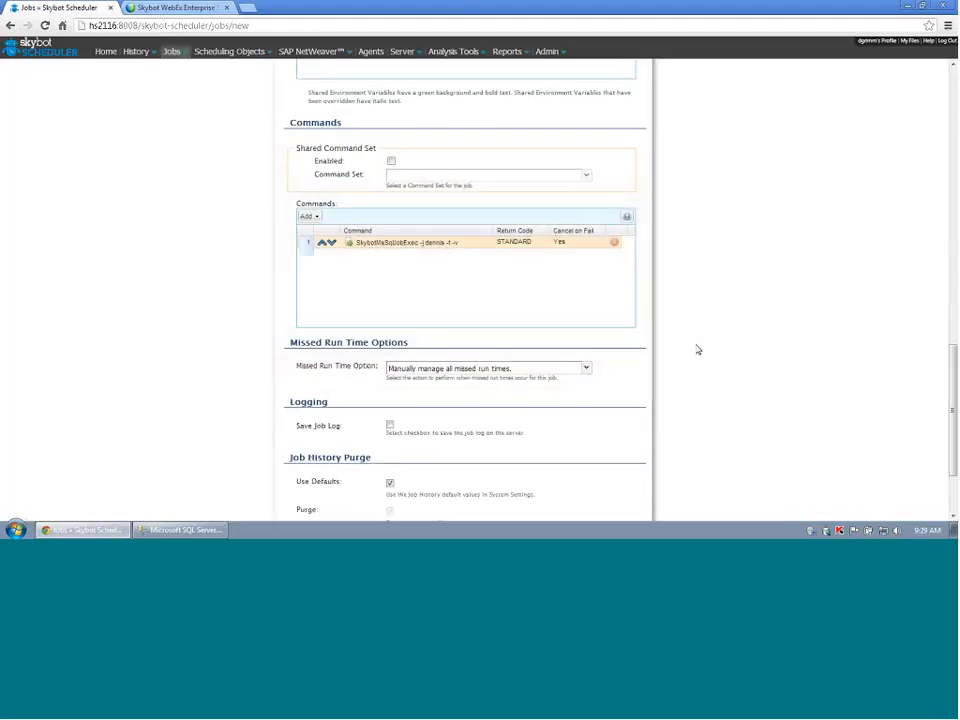
pyautogui.scroll(-2, 698, 347)
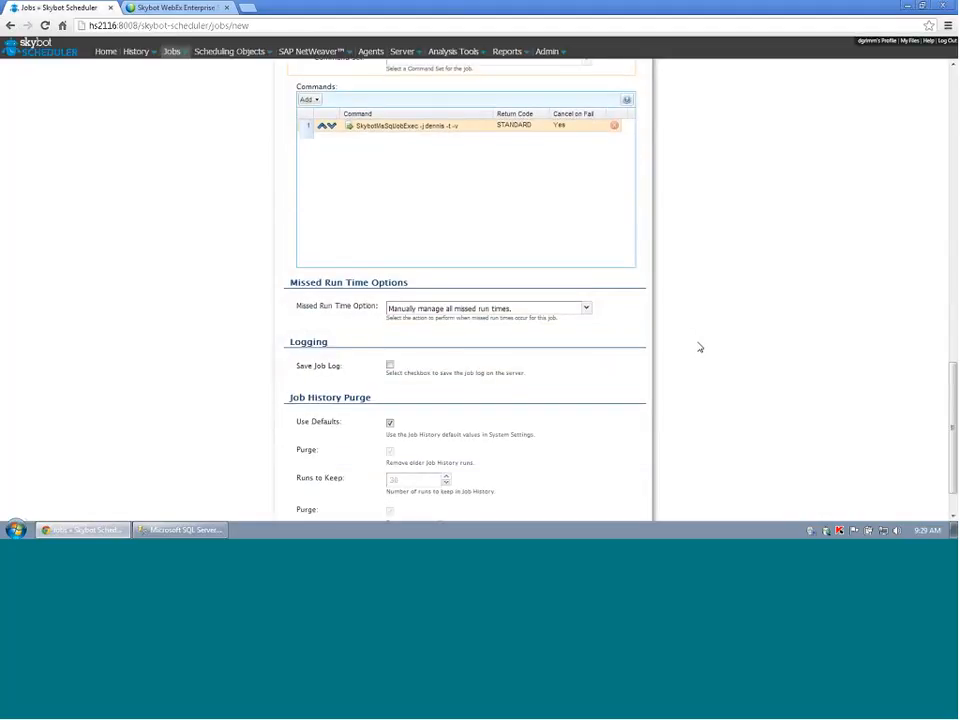
pyautogui.click(390, 310)
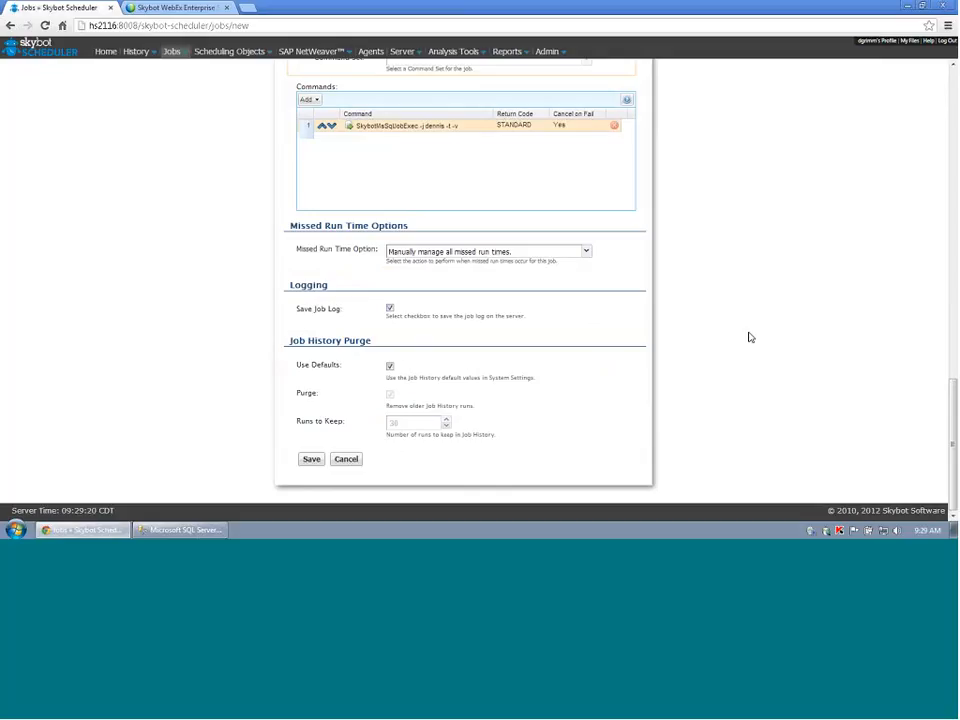
pyautogui.click(312, 460)
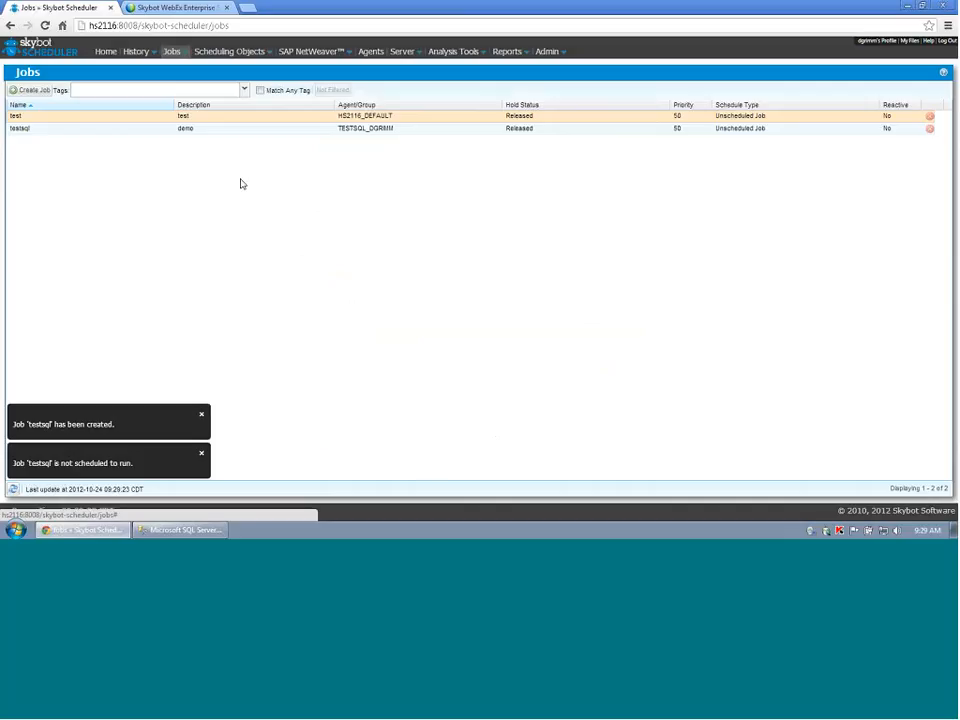
# Run testsql immediately with Job Control > Run Job Now and confirm.
pyautogui.rightClick(142, 129)
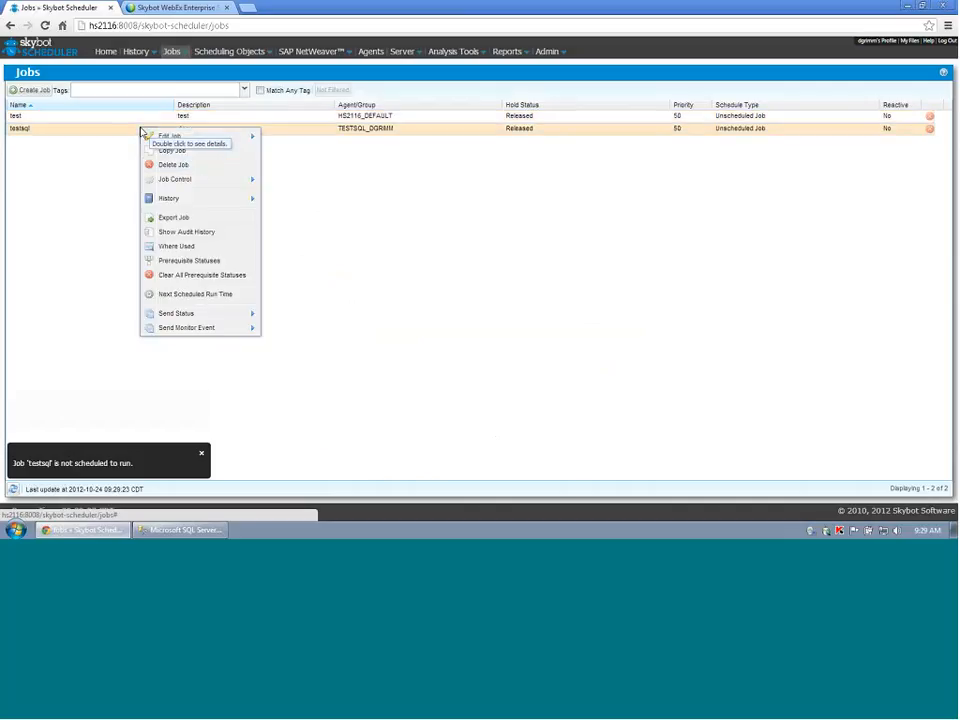
pyautogui.moveTo(185, 190)
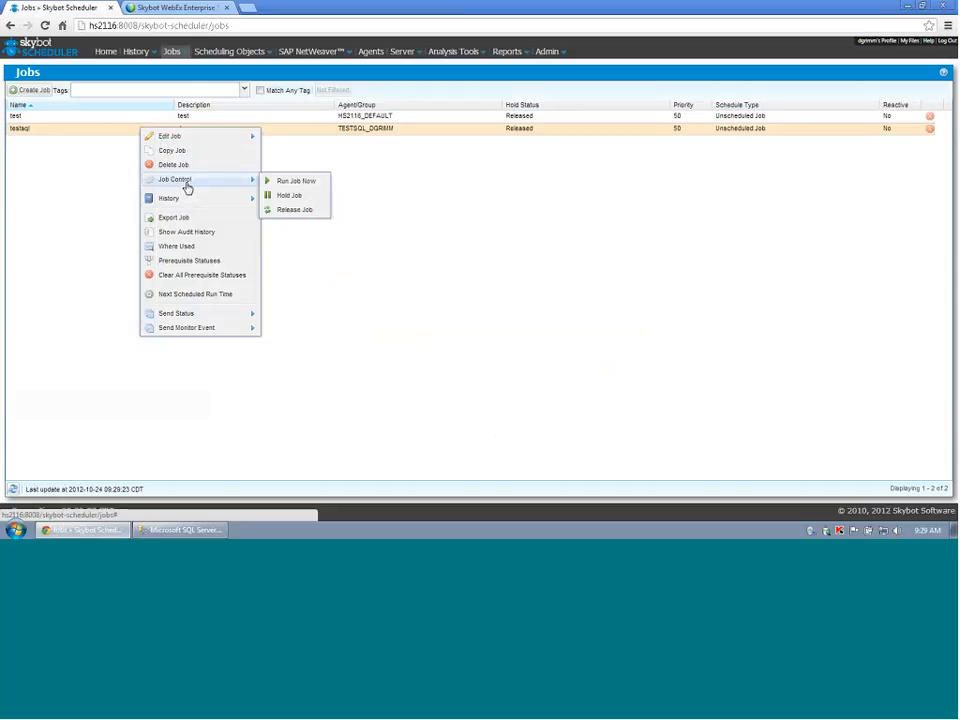
pyautogui.click(281, 182)
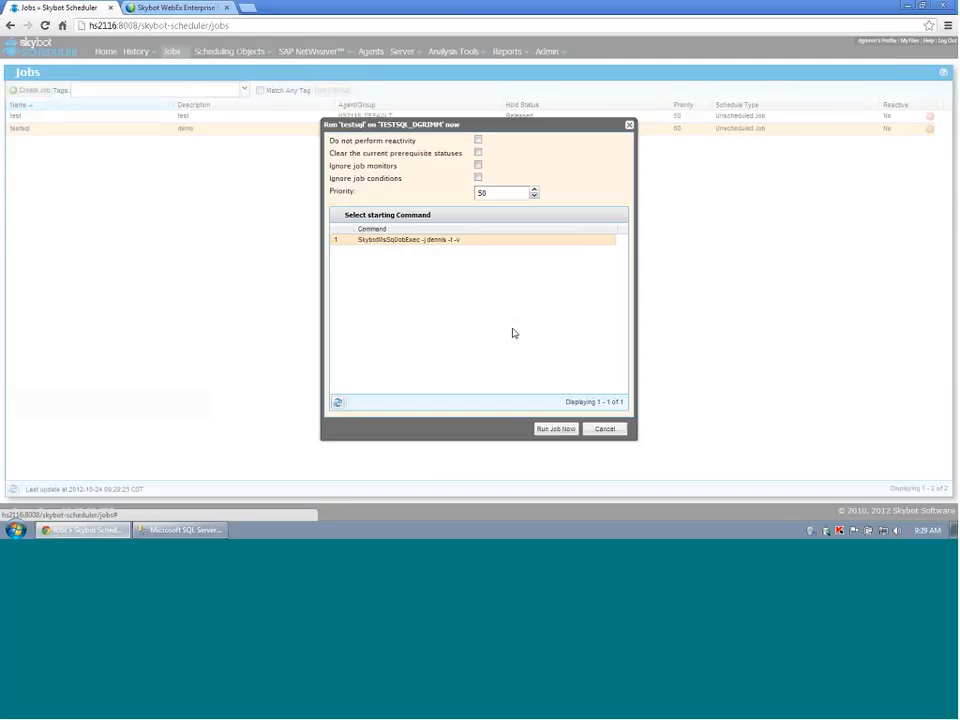
pyautogui.click(549, 430)
pyautogui.click(135, 51)
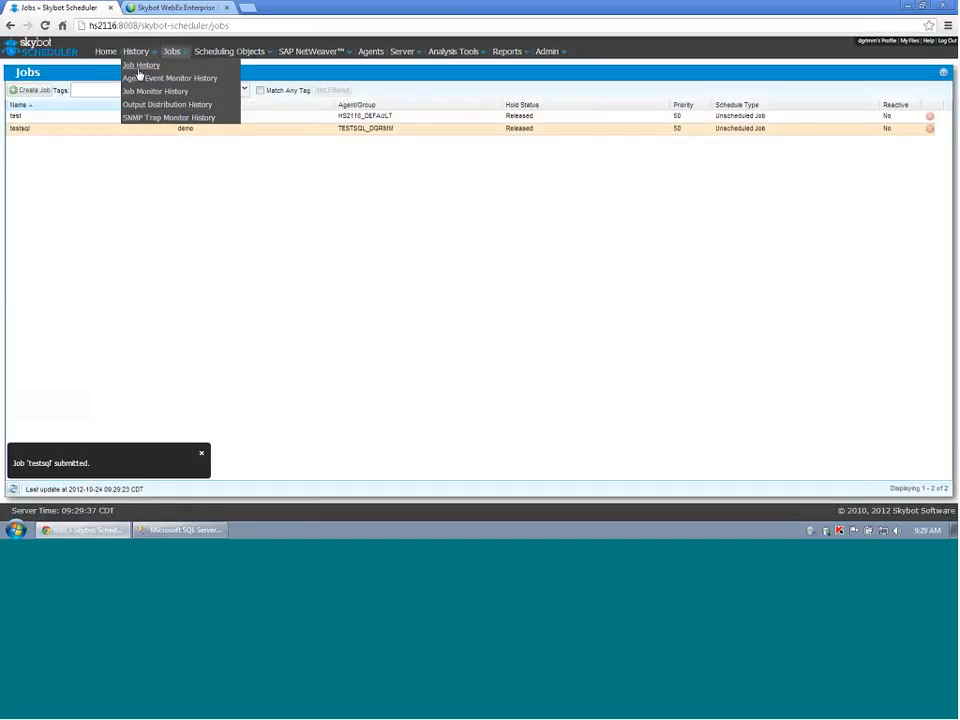
# Open Job History in a new browser tab and refresh until testsql run 1003 shows Running.
pyautogui.rightClick(139, 68)
pyautogui.click(156, 77)
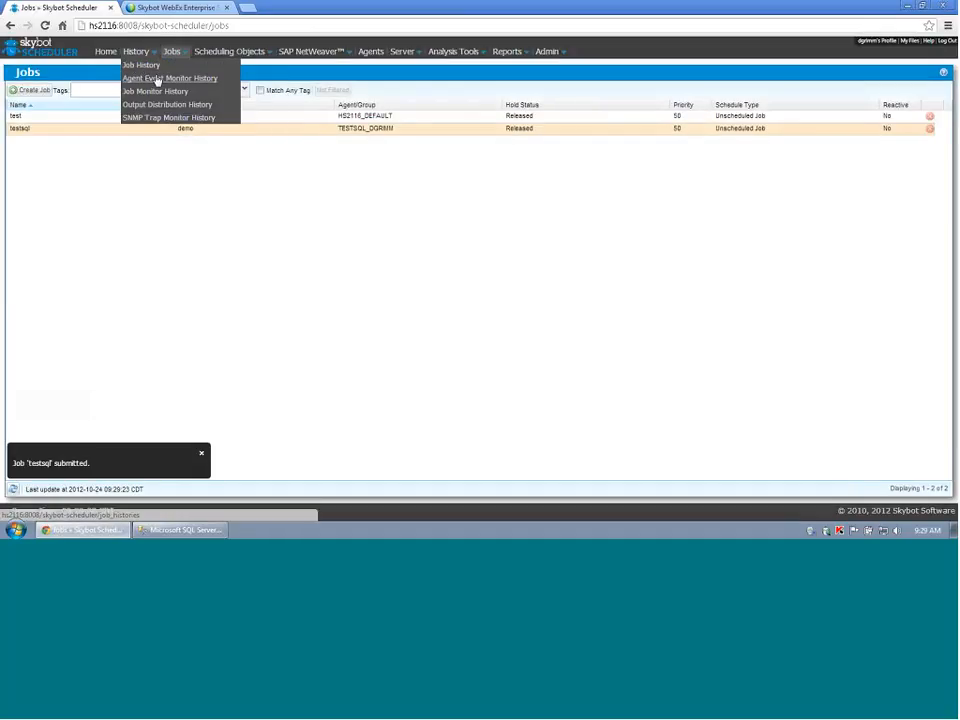
pyautogui.click(165, 8)
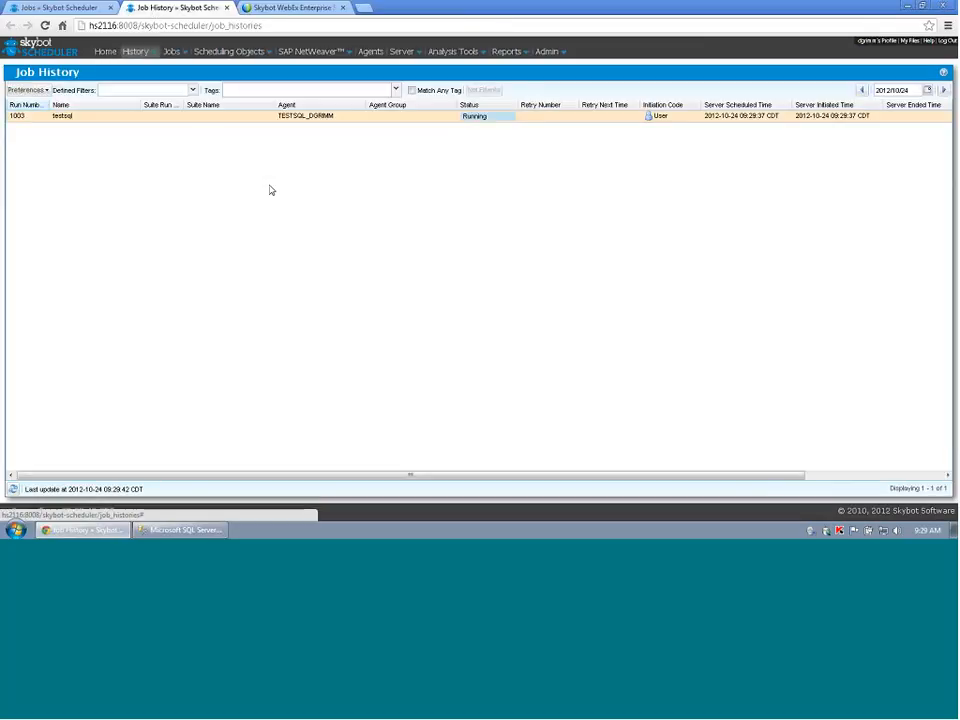
pyautogui.click(12, 491)
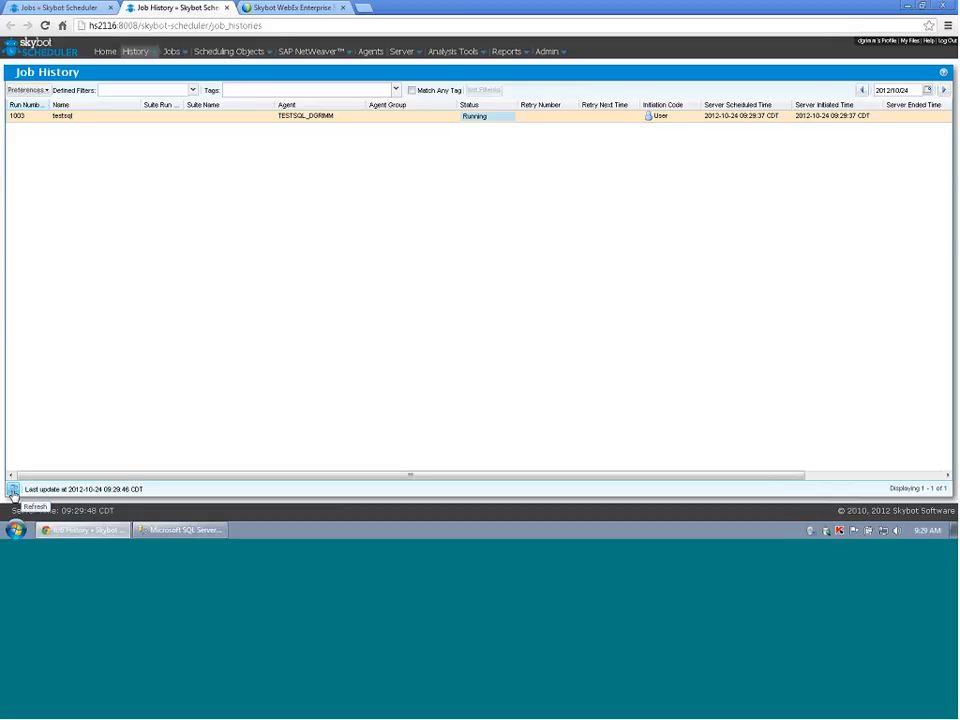
pyautogui.click(12, 492)
pyautogui.click(12, 491)
pyautogui.click(12, 491)
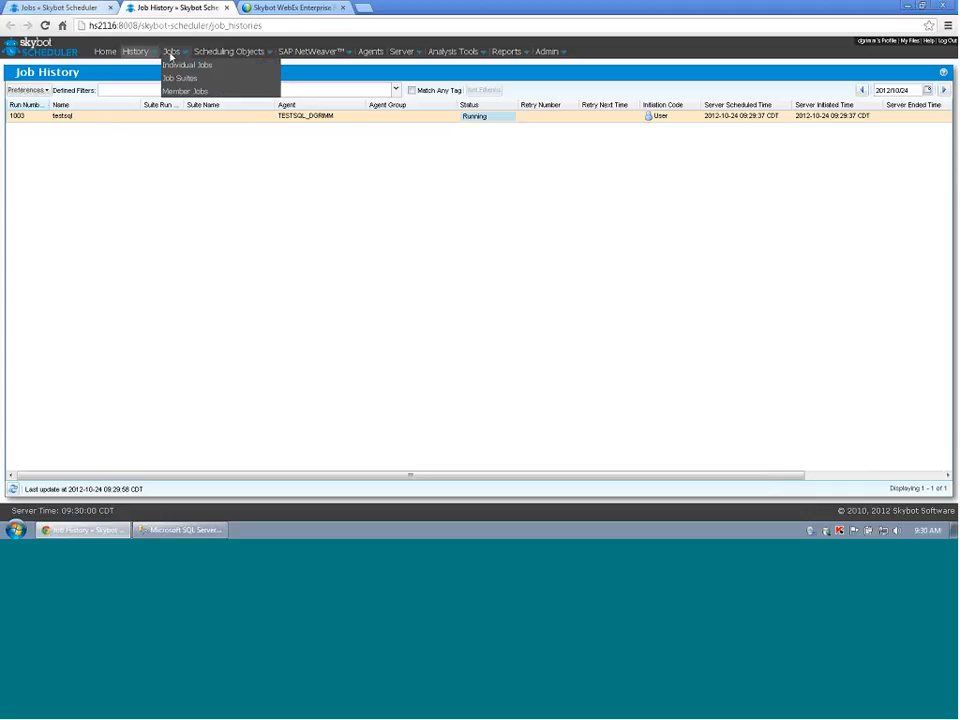
# Edit testsql's prerequisites and add one requiring job test to be Completed.
pyautogui.click(176, 66)
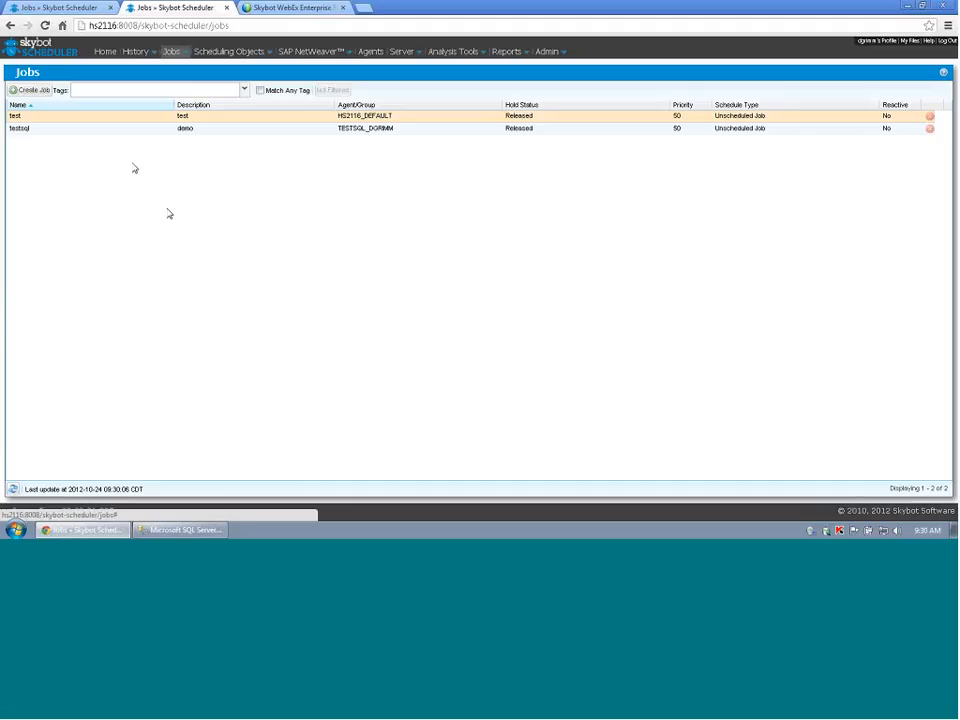
pyautogui.rightClick(73, 132)
pyautogui.moveTo(78, 139)
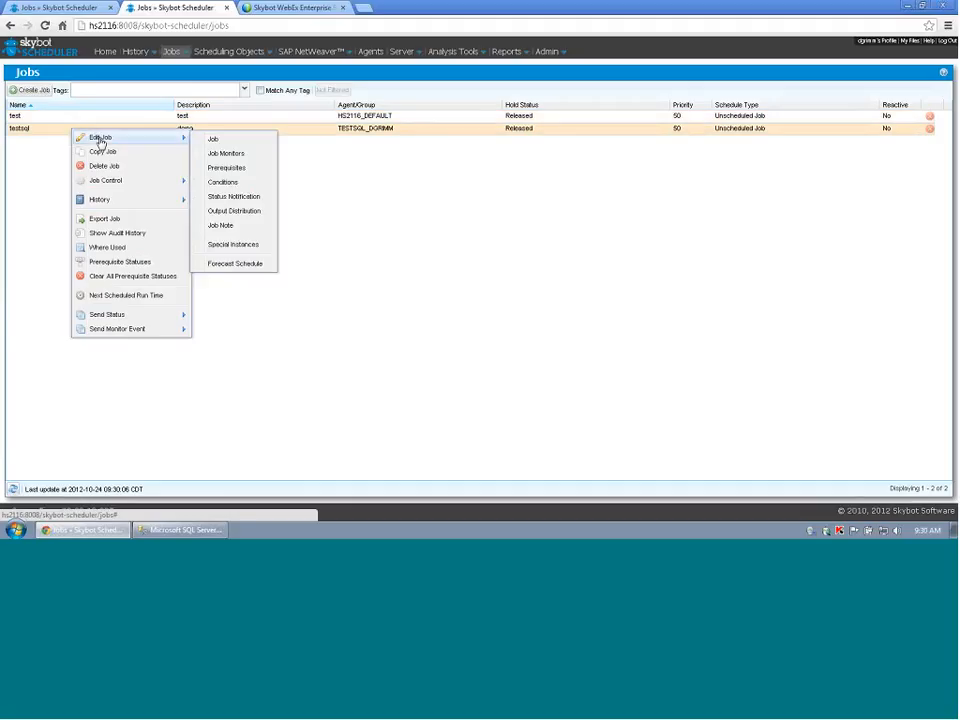
pyautogui.click(241, 176)
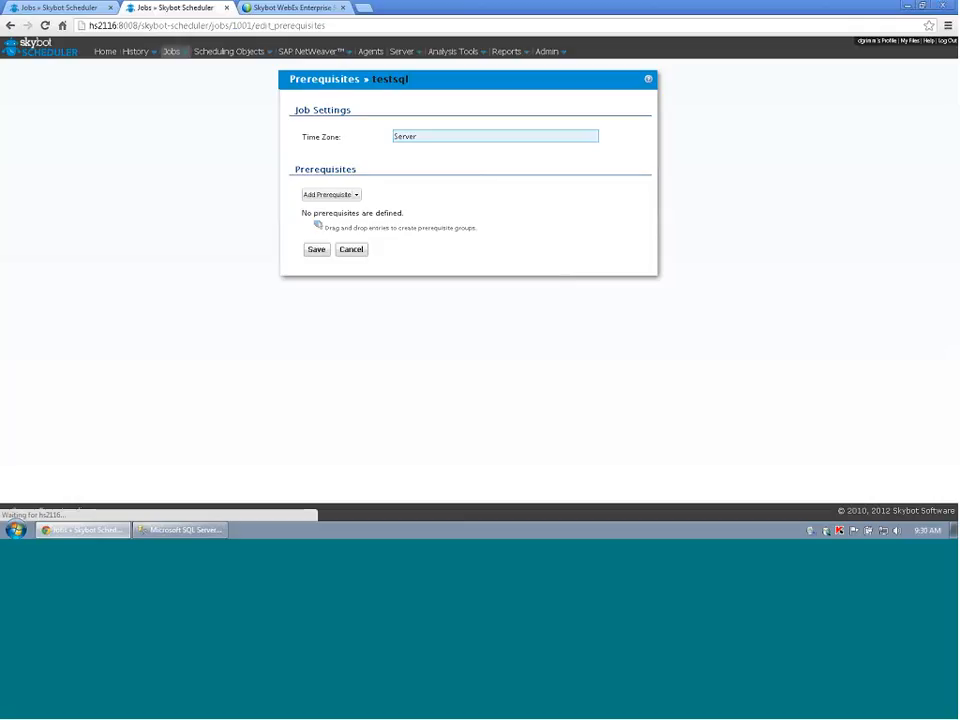
pyautogui.click(323, 198)
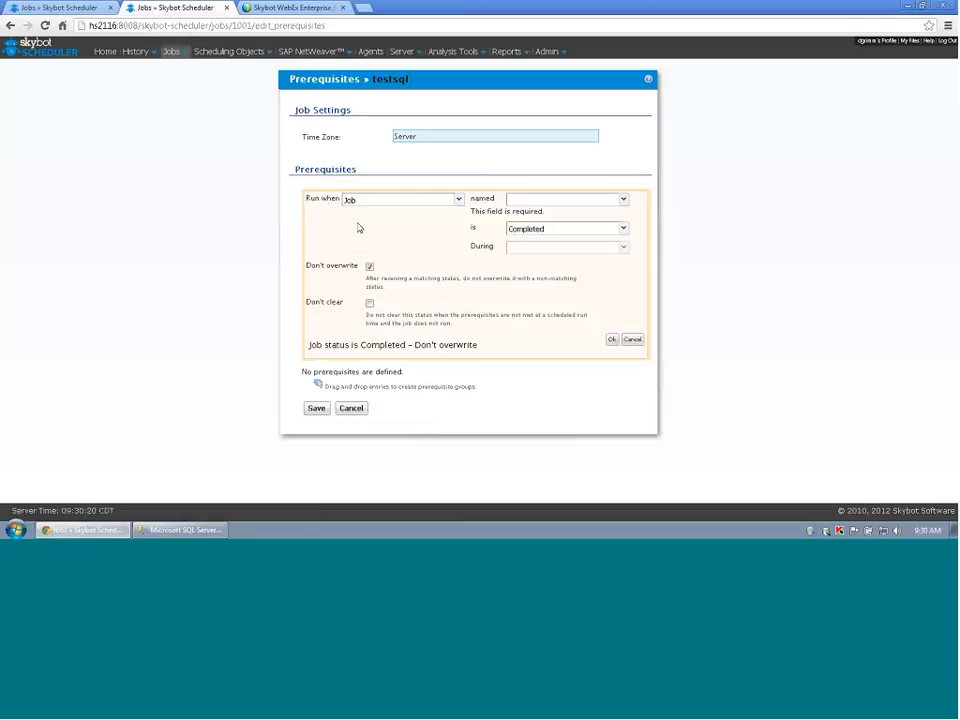
pyautogui.click(623, 201)
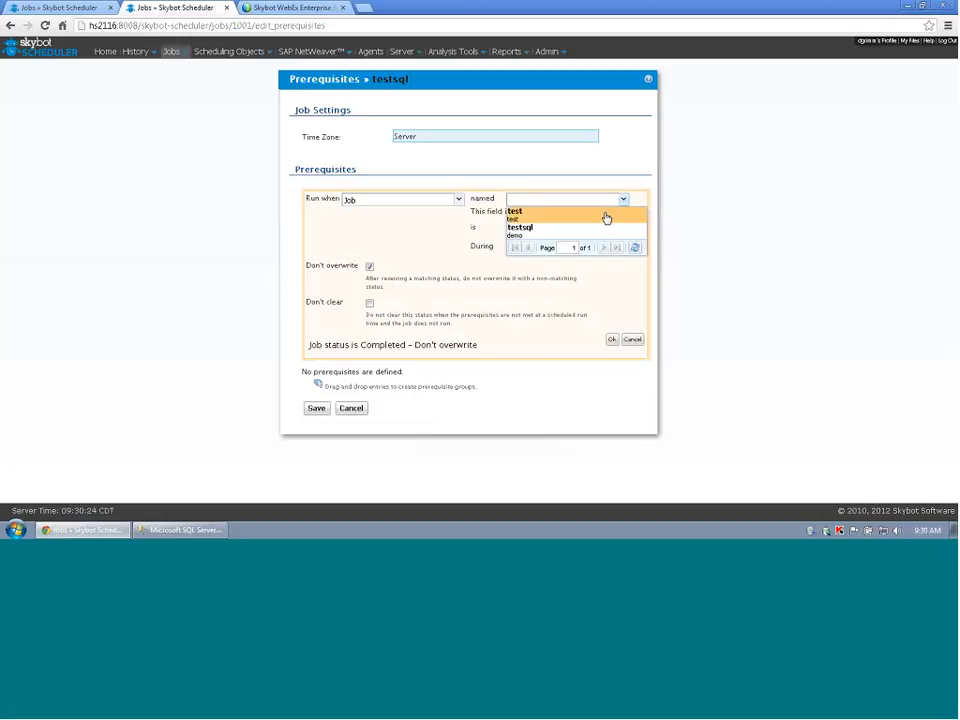
pyautogui.click(606, 214)
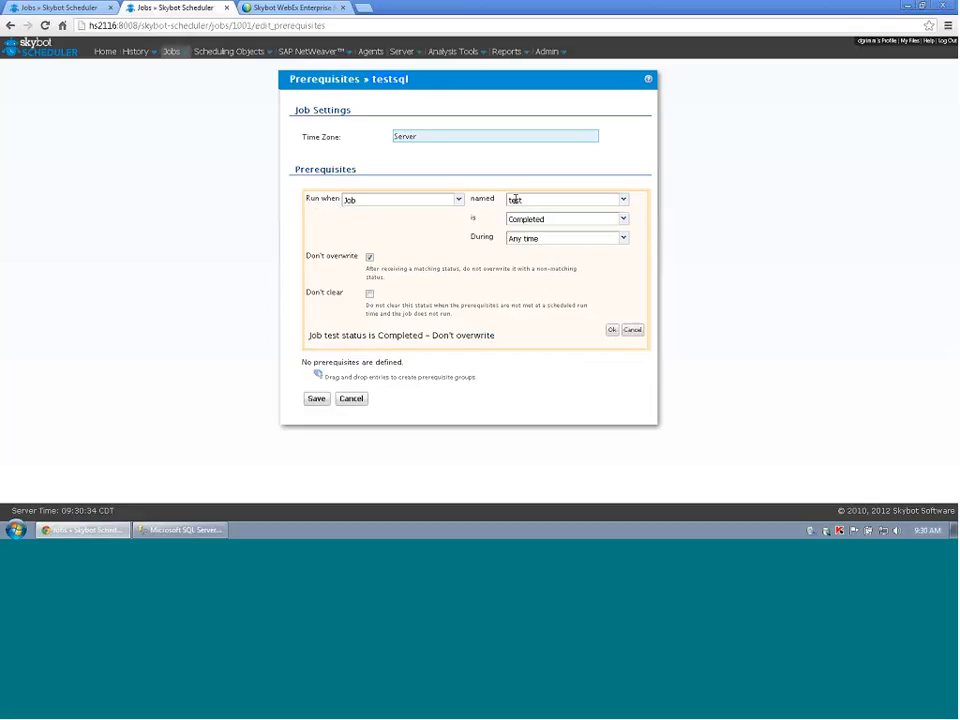
pyautogui.click(612, 329)
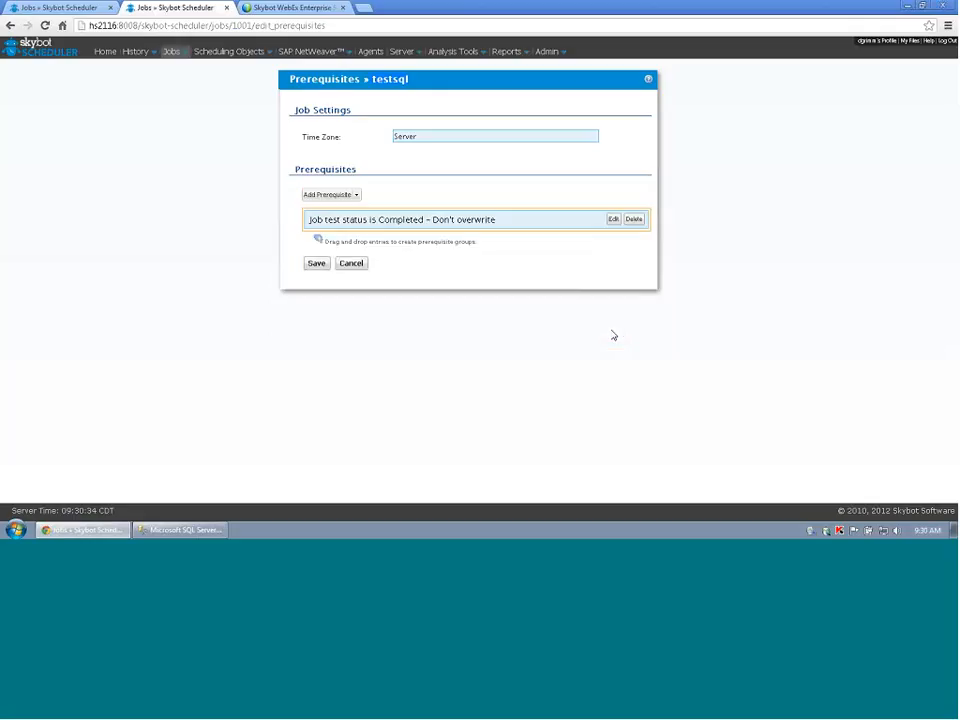
# Save the prerequisite, then download the job log for Completed run 1003 from Job History.
pyautogui.click(316, 264)
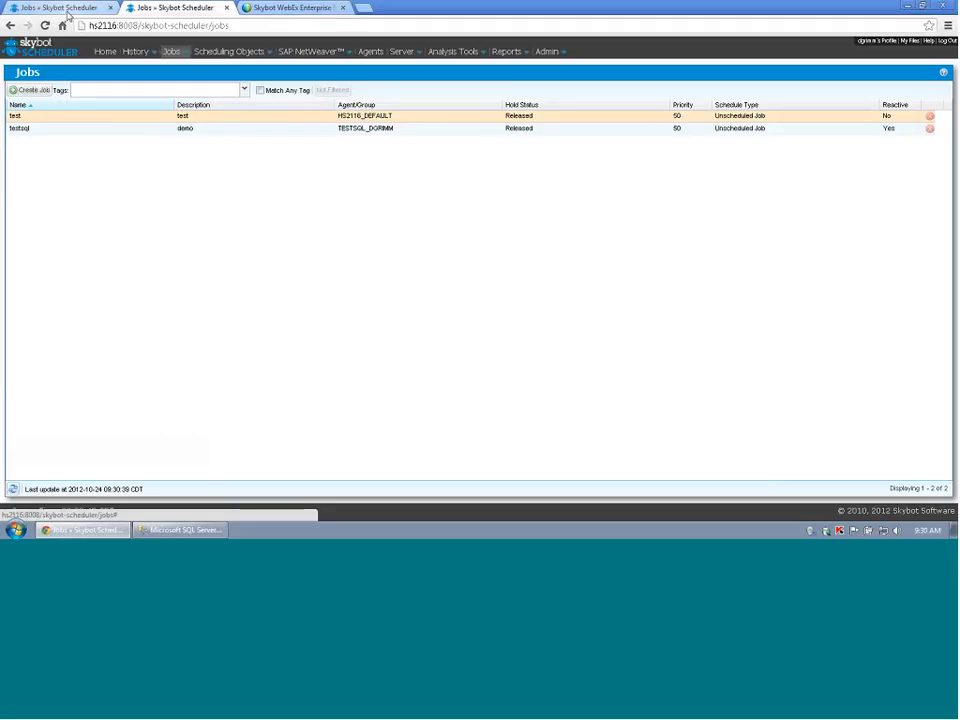
pyautogui.click(229, 51)
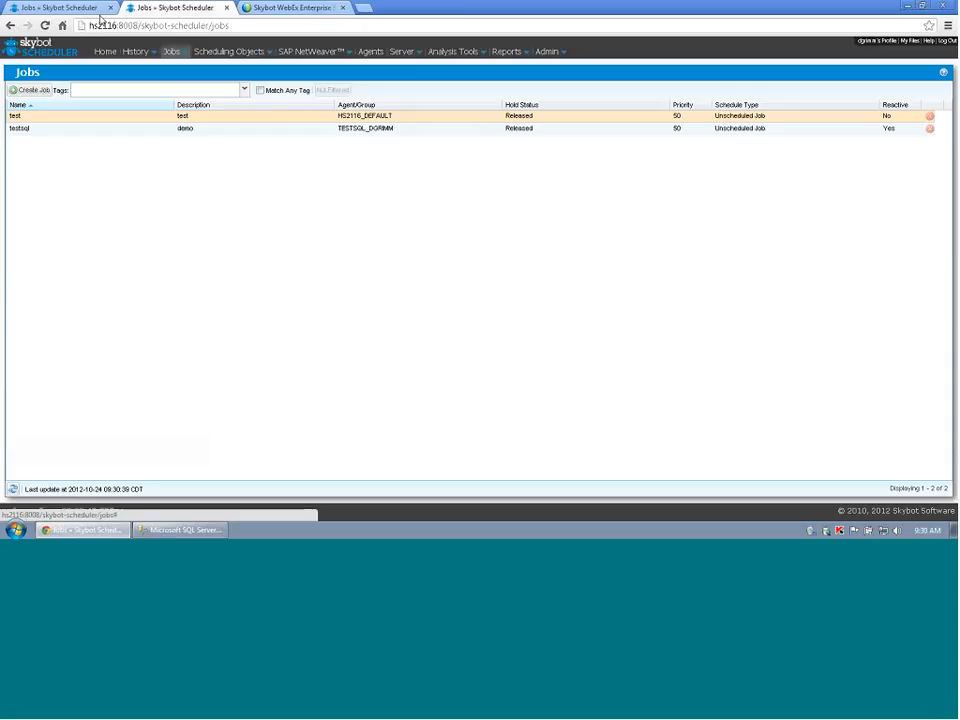
pyautogui.click(100, 12)
pyautogui.moveTo(186, 52)
pyautogui.moveTo(136, 51)
pyautogui.click(153, 69)
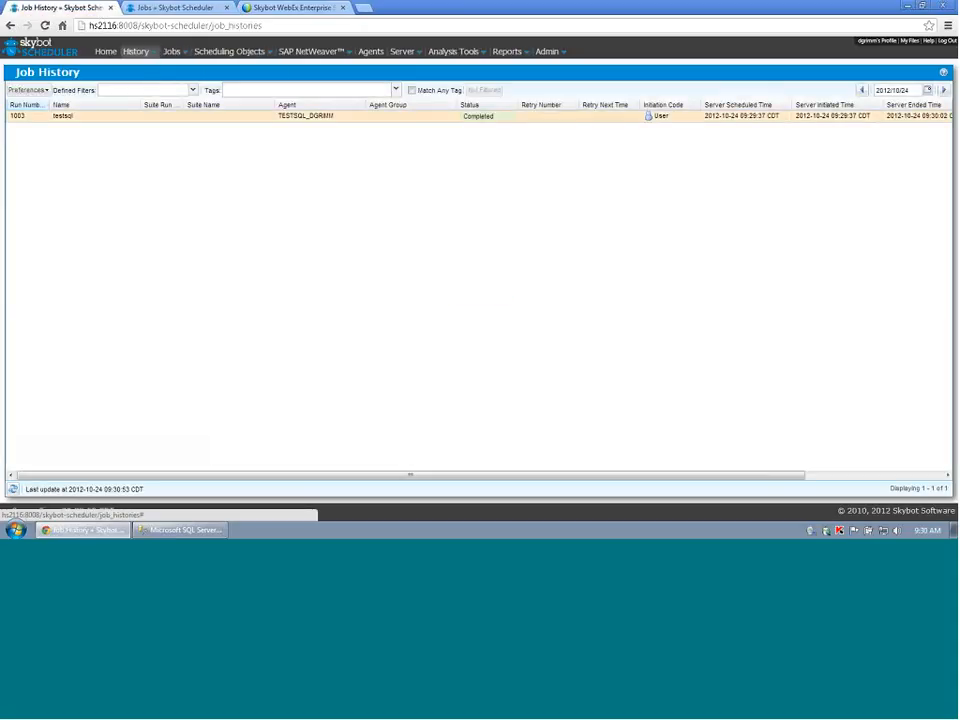
pyautogui.rightClick(448, 117)
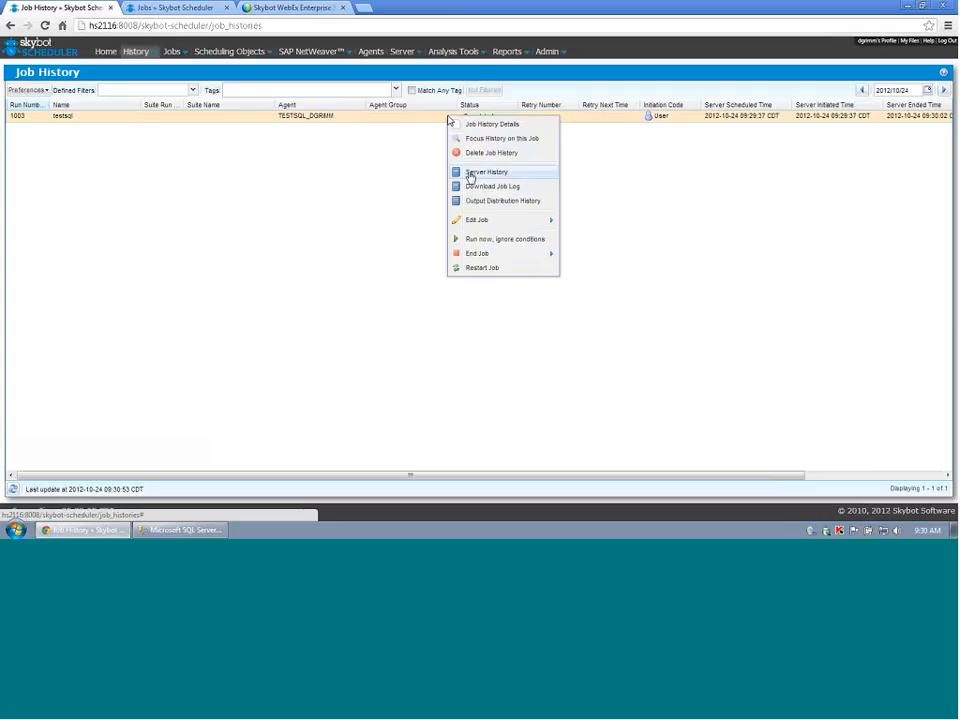
pyautogui.click(470, 186)
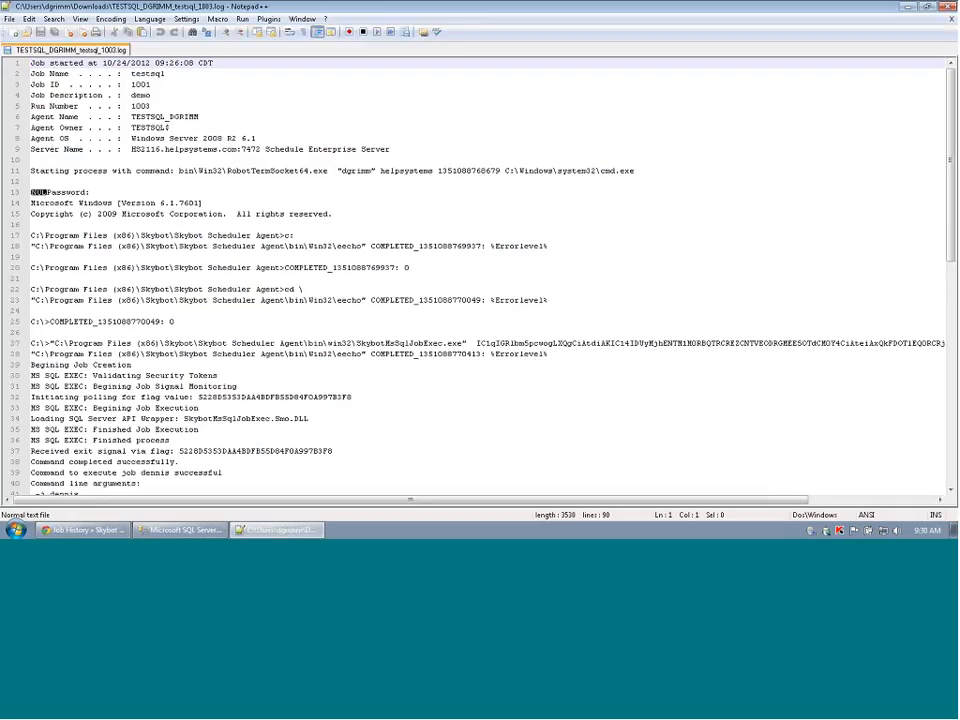
# Highlight the job name, the Succeeded outcome and the Date Created value in run 1003's log.
pyautogui.scroll(-3, 491, 261)
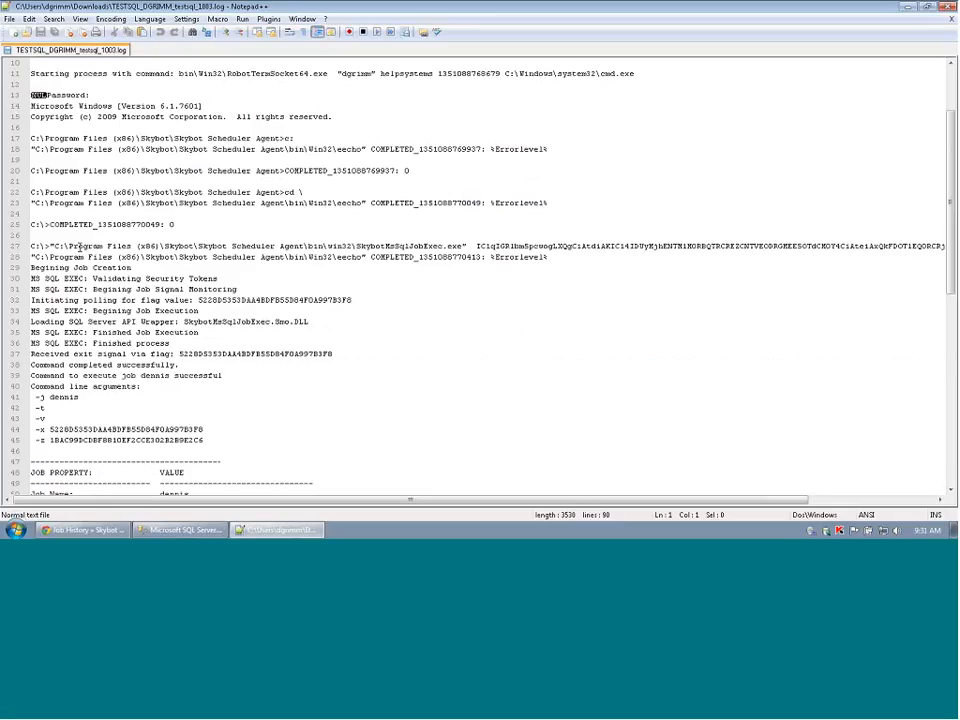
pyautogui.scroll(-4, 218, 308)
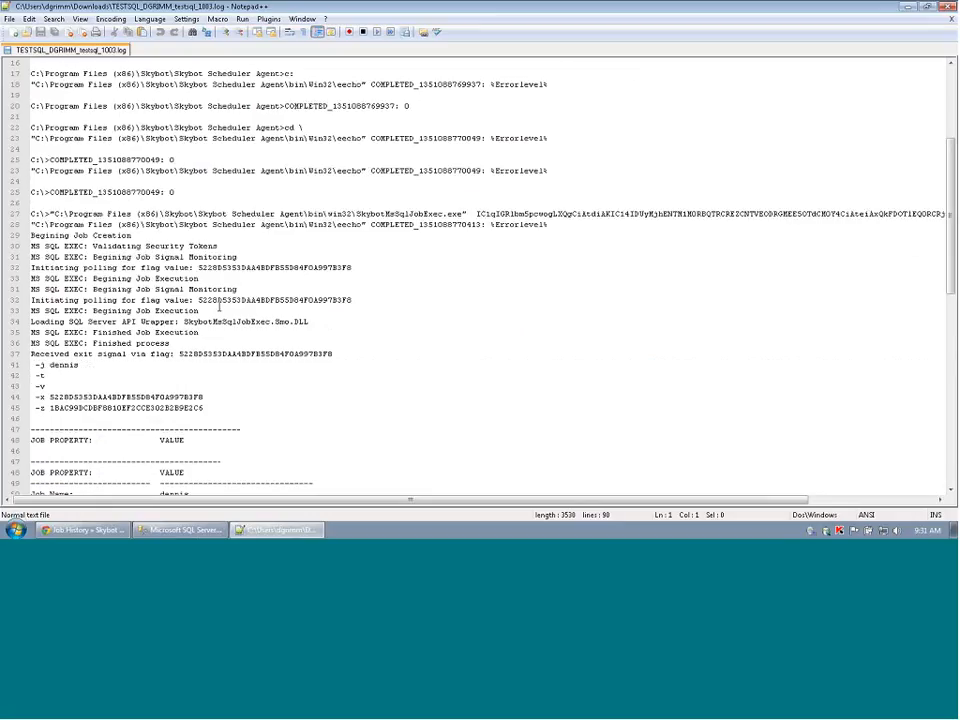
pyautogui.click(163, 299)
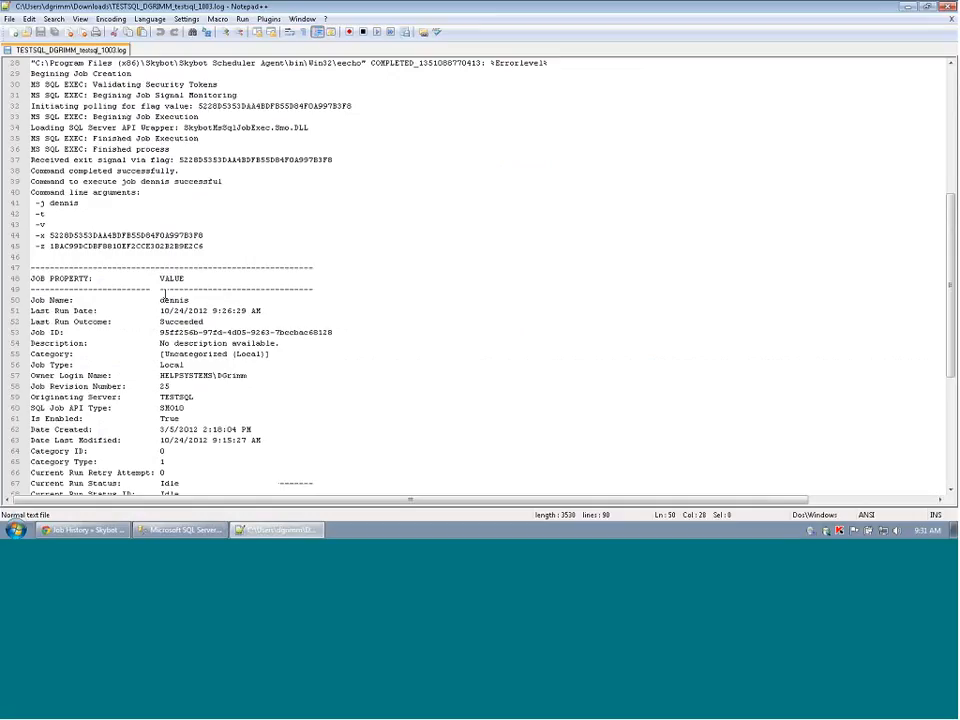
pyautogui.doubleClick(165, 297)
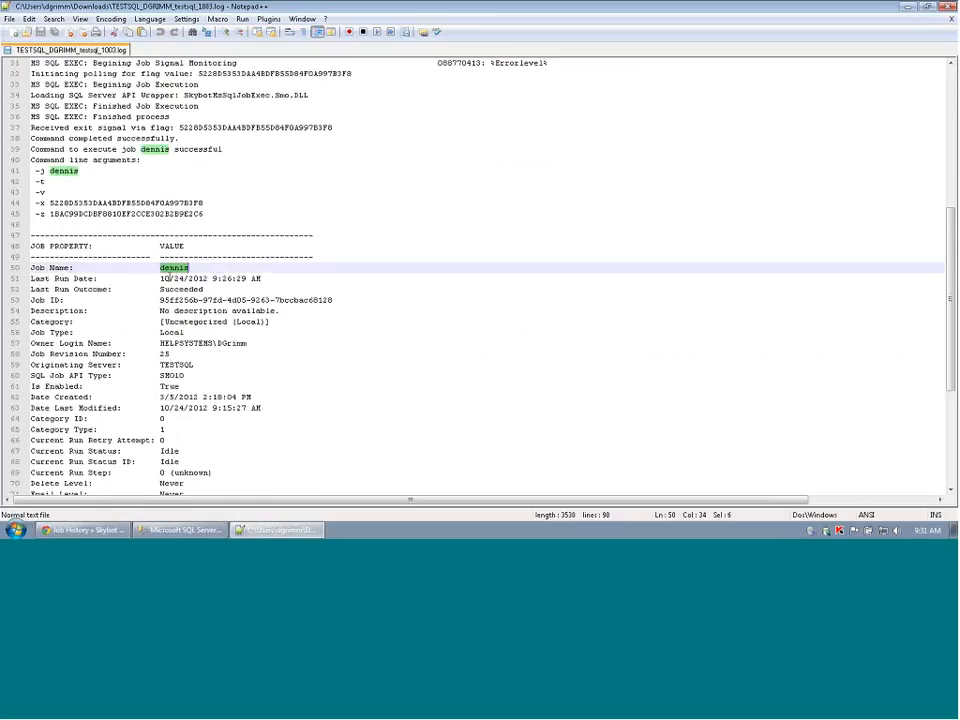
pyautogui.moveTo(160, 289); pyautogui.dragTo(205, 287)
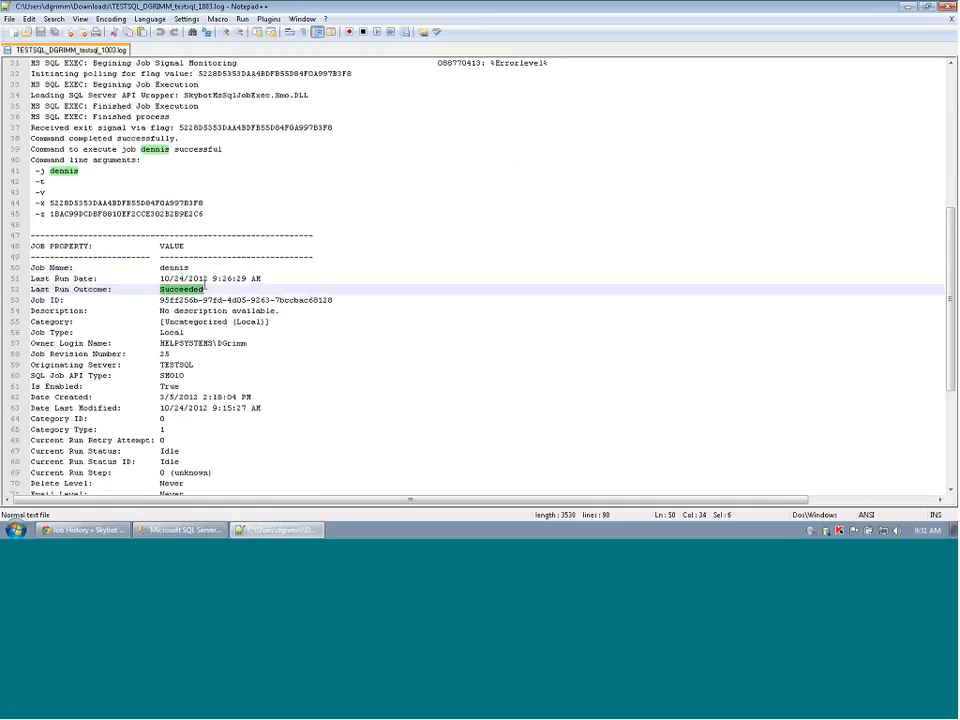
pyautogui.scroll(-2, 197, 300)
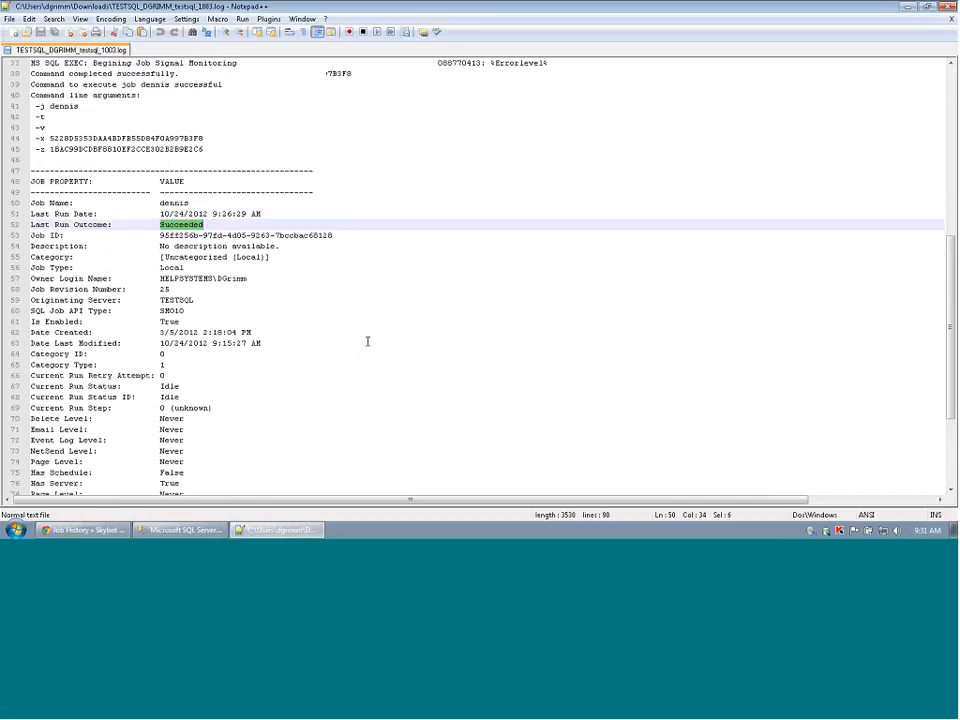
pyautogui.moveTo(160, 332); pyautogui.dragTo(175, 332)
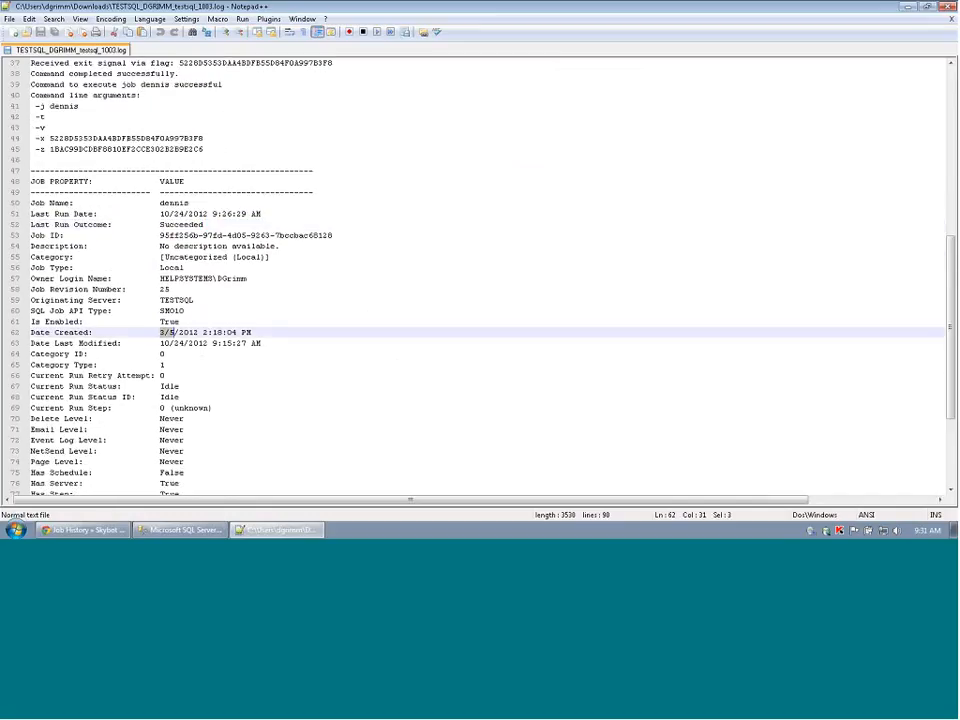
# Scan the rest of the log, then close Notepad++ to return to the browser.
pyautogui.scroll(-4, 187, 208)
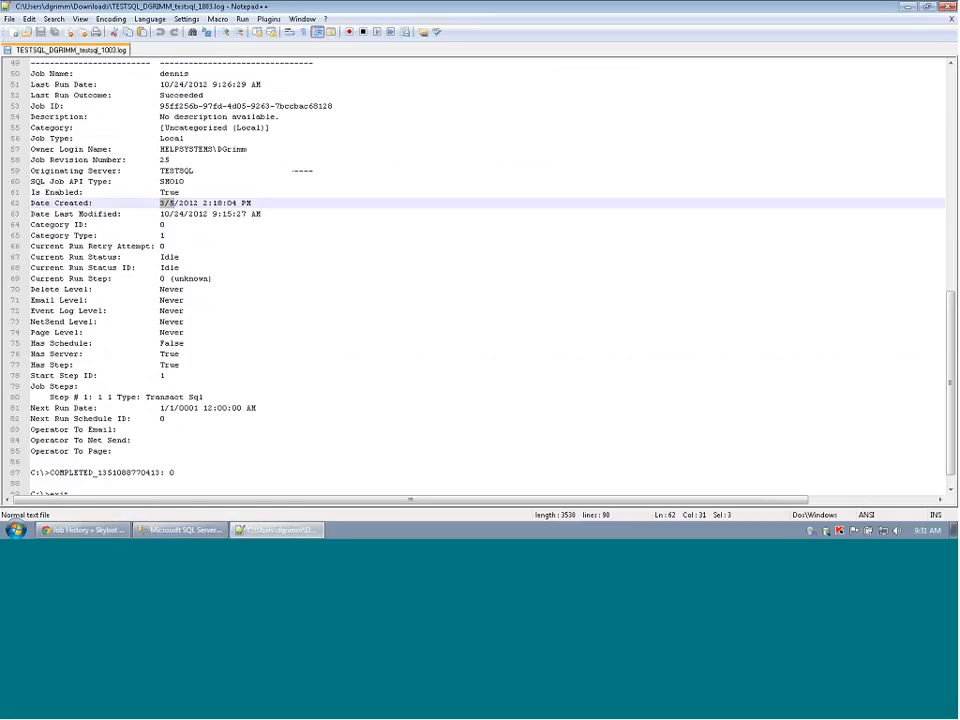
pyautogui.scroll(-2, 289, 369)
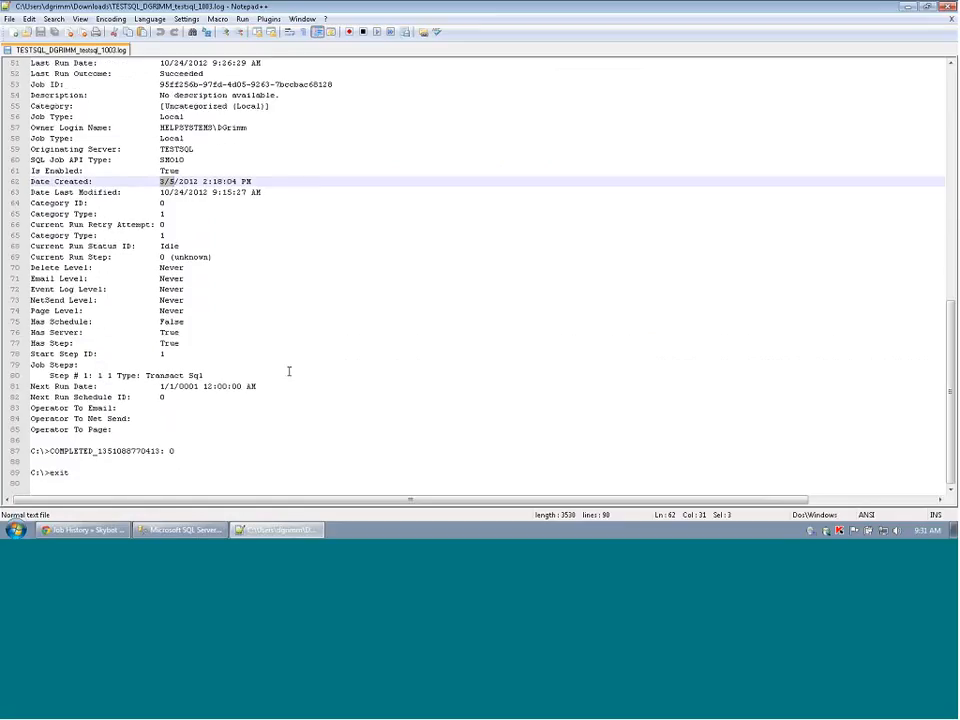
pyautogui.scroll(6, 289, 369)
pyautogui.click(950, 6)
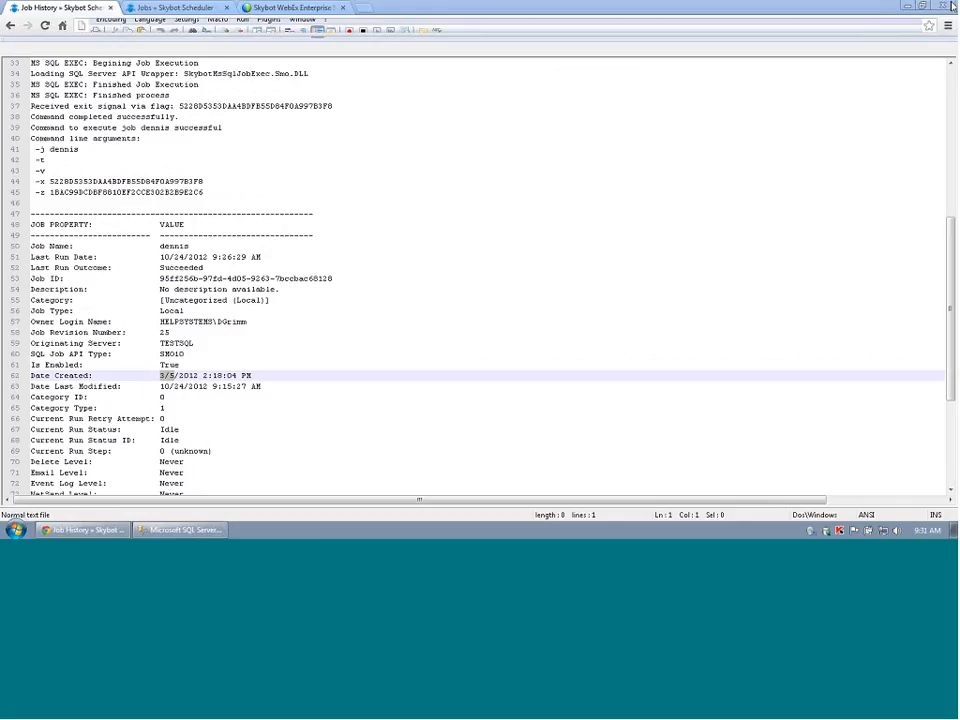